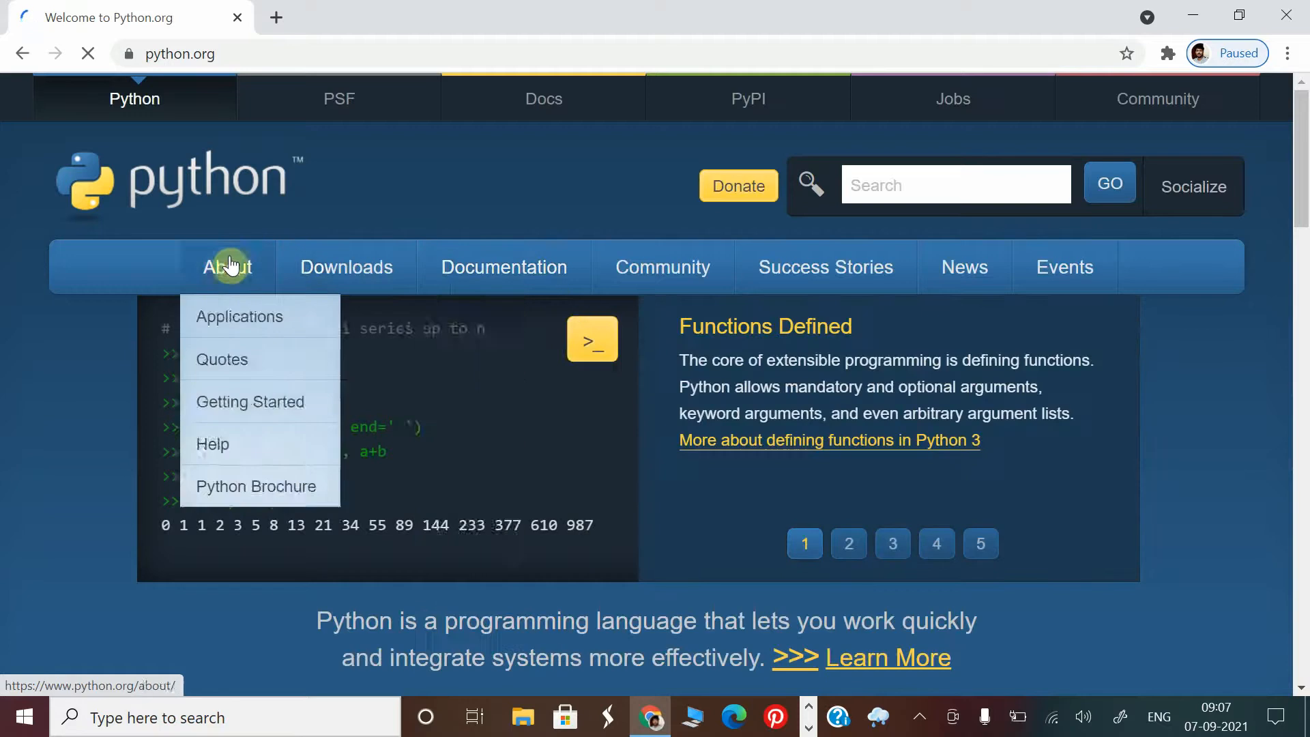
# Open the Windows releases page in the downloads section of python.org and browse the available releases.
pyautogui.moveTo(351, 272)
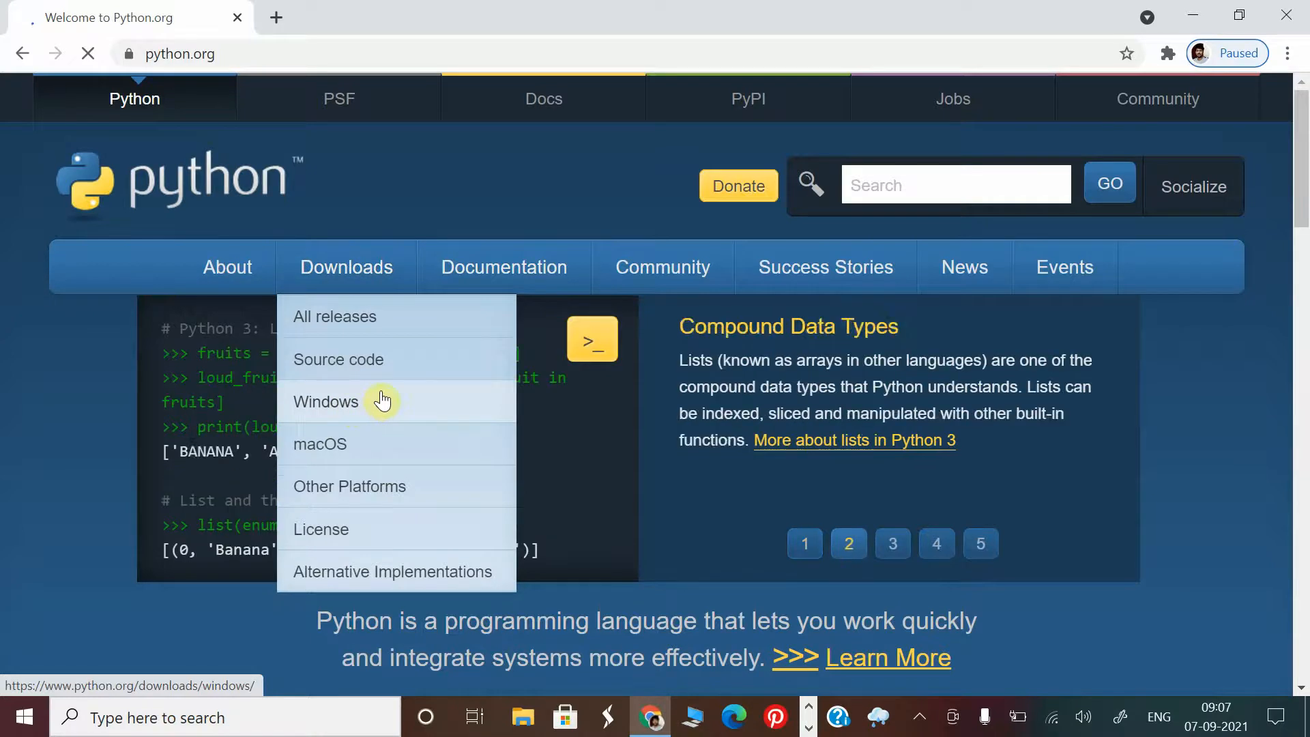
pyautogui.scroll(-1, 383, 418)
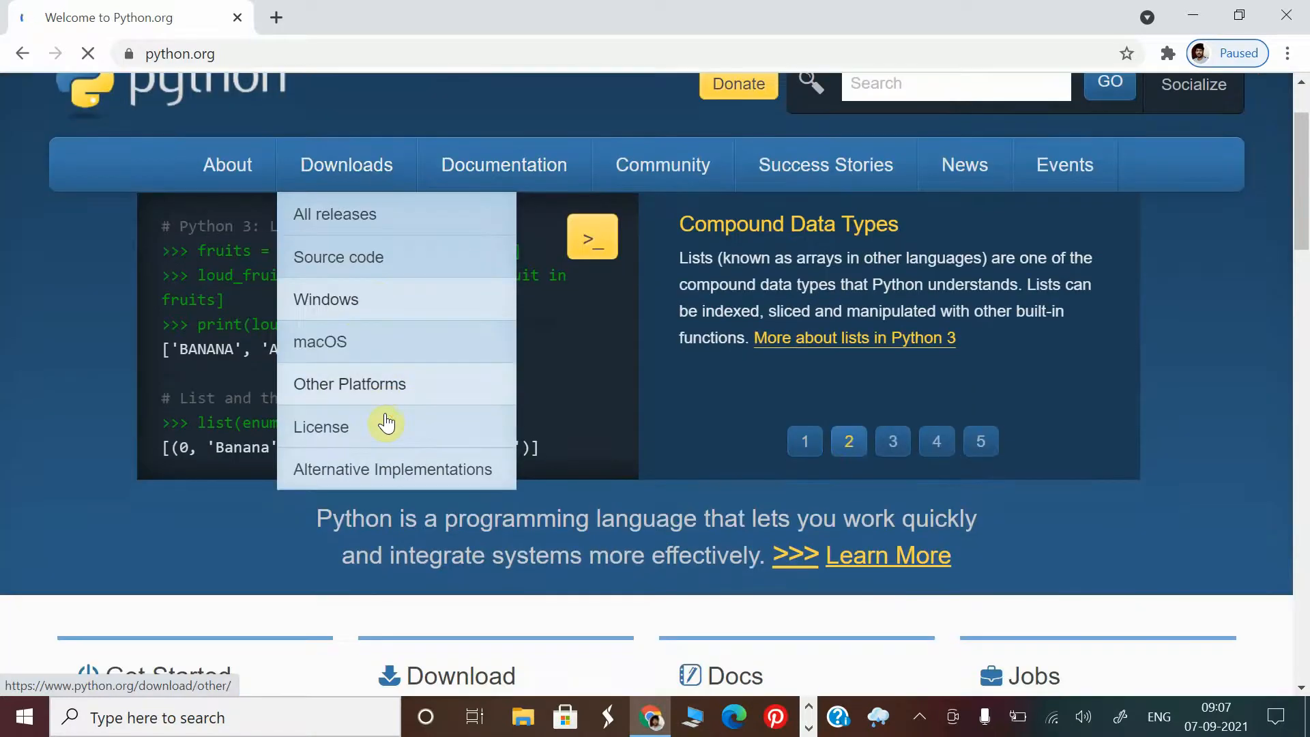
pyautogui.click(331, 316)
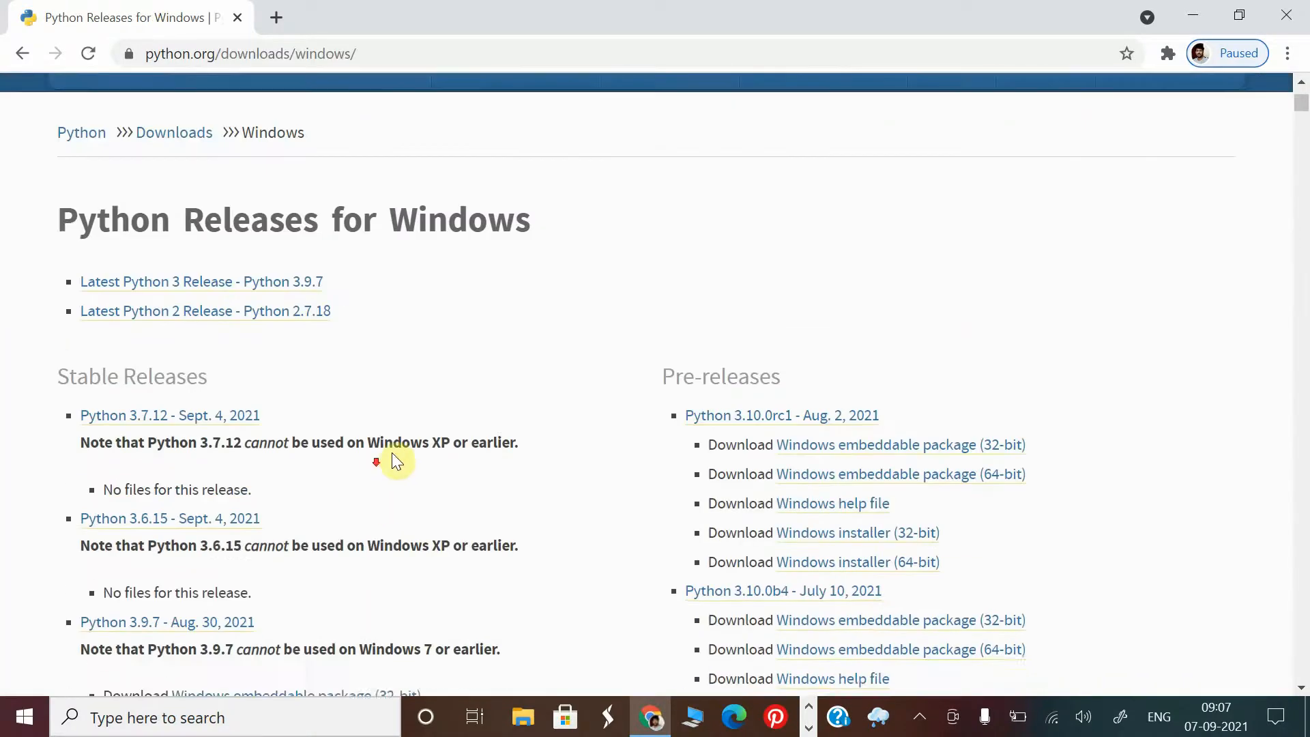
pyautogui.scroll(-9, 502, 426)
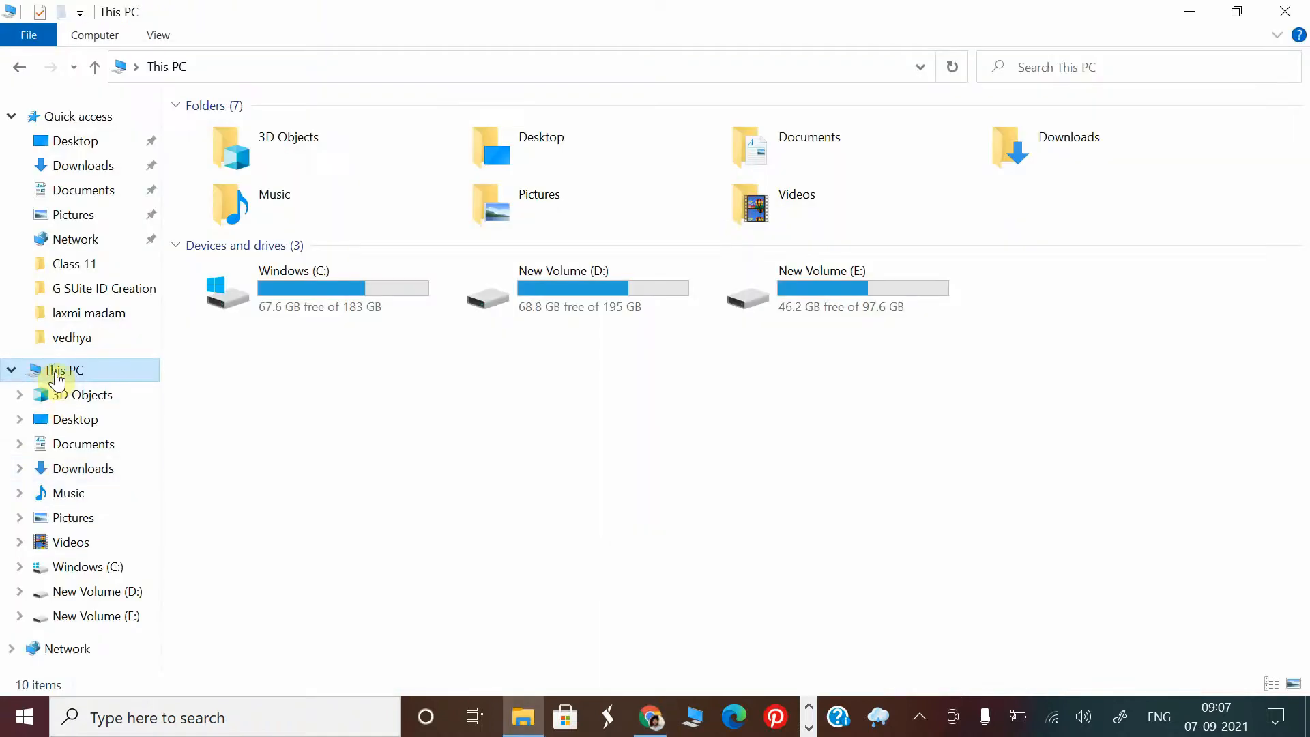
# Check this PC's system type in its properties from File Explorer, then close both windows.
pyautogui.click(55, 372)
pyautogui.rightClick(55, 374)
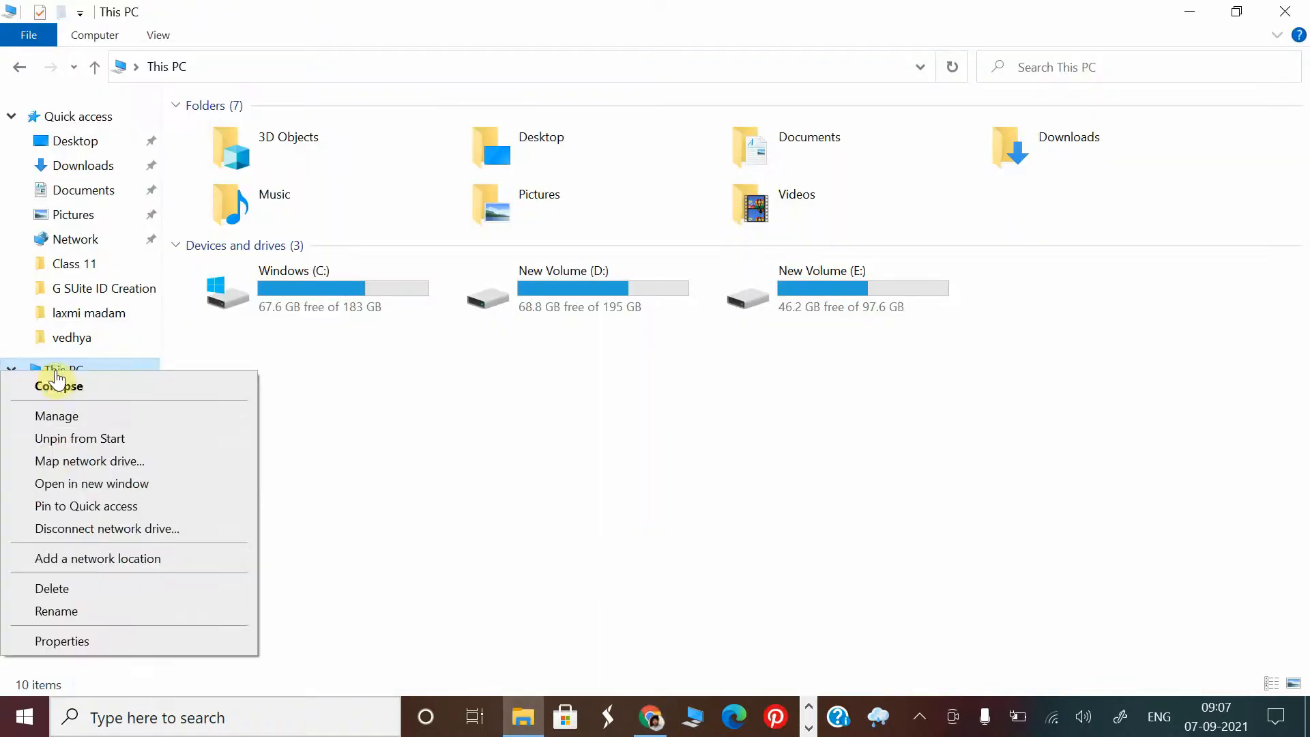
pyautogui.click(64, 645)
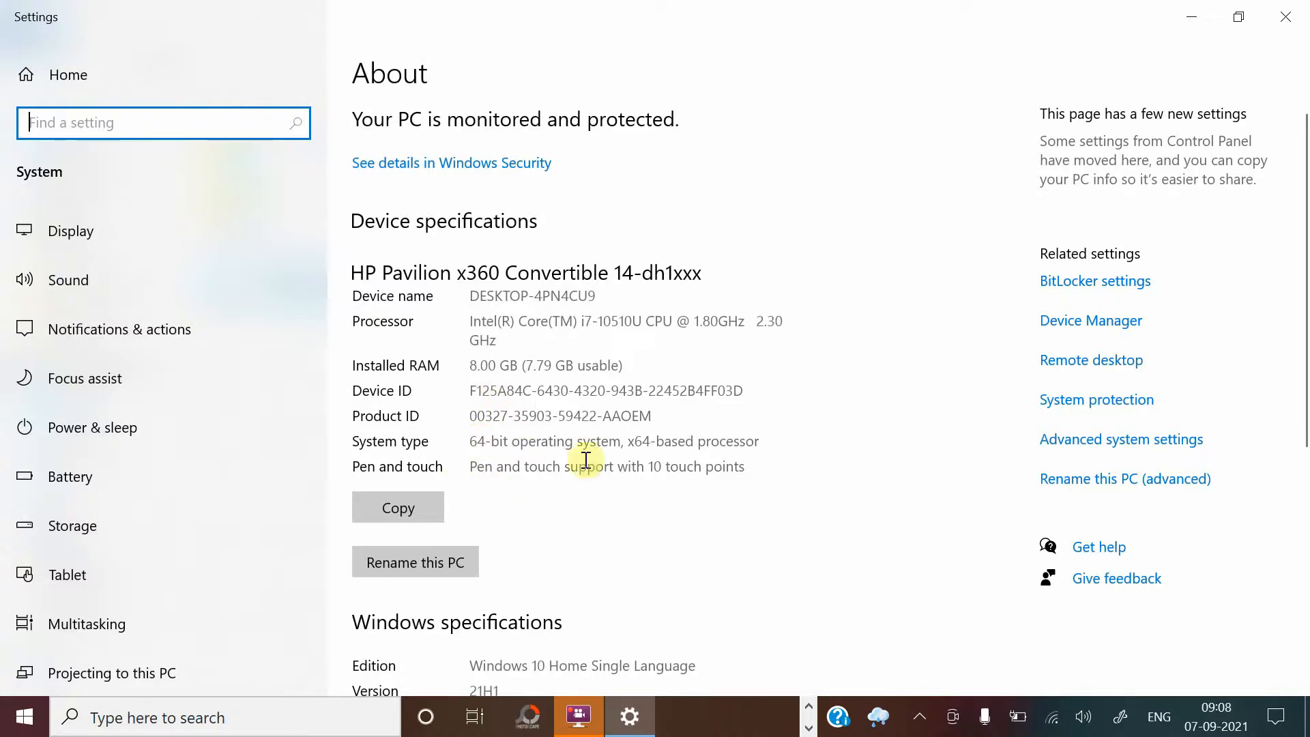
pyautogui.click(1289, 18)
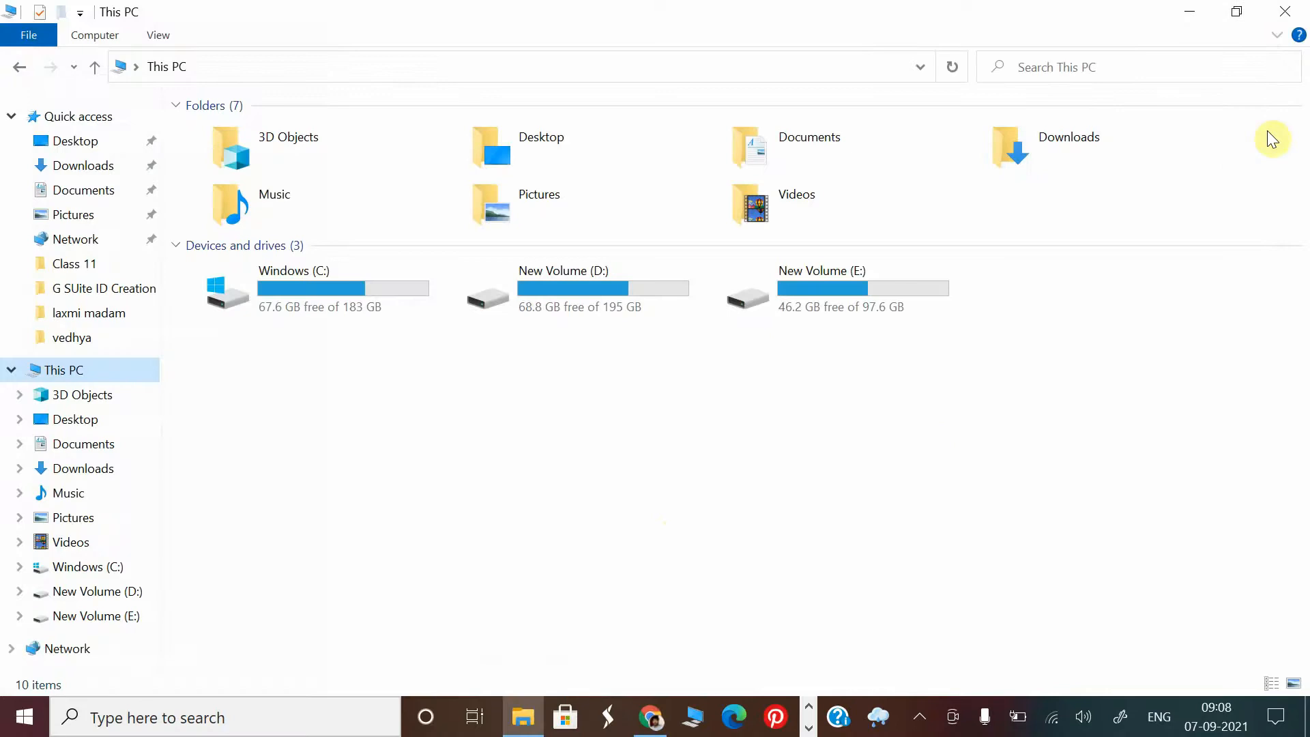
pyautogui.click(1286, 10)
# Return to Chrome, download the 64-bit Windows installer for Python 3.9.7 and keep the flagged file.
pyautogui.click(651, 716)
pyautogui.scroll(2, 502, 471)
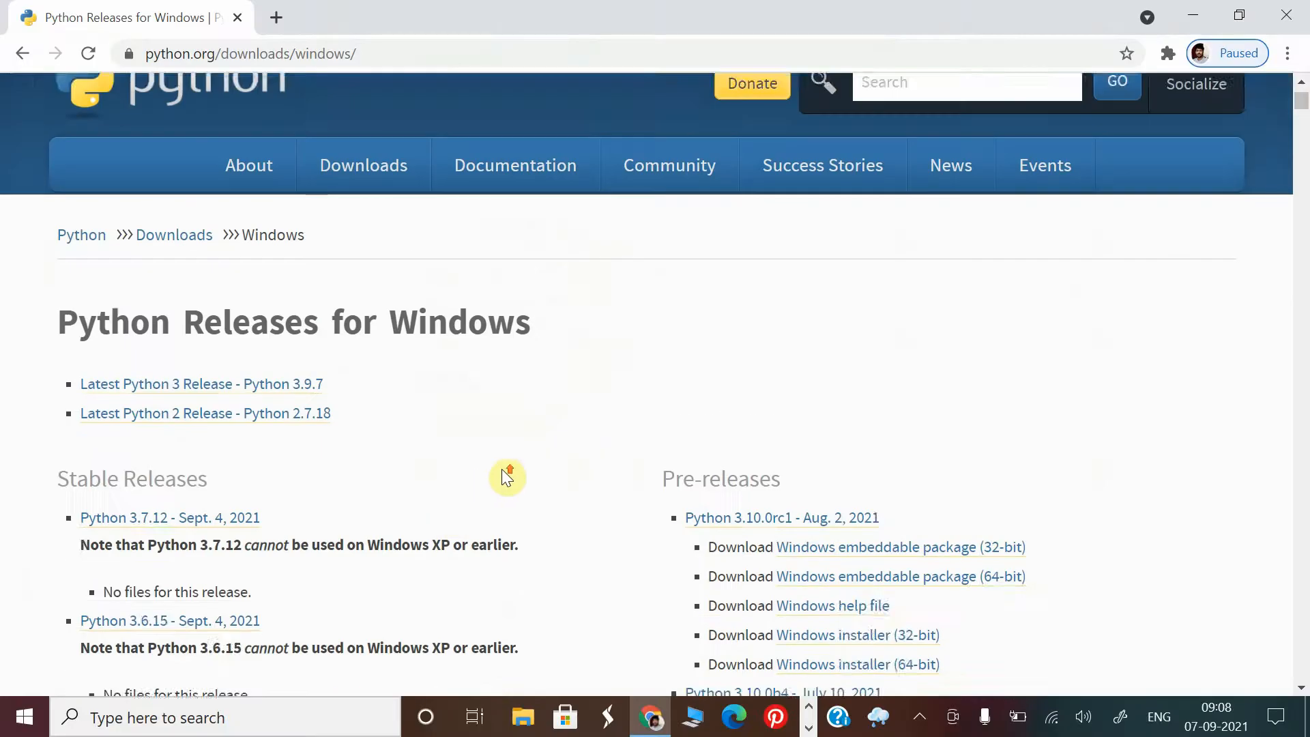
pyautogui.scroll(-4, 494, 471)
pyautogui.scroll(-1, 530, 435)
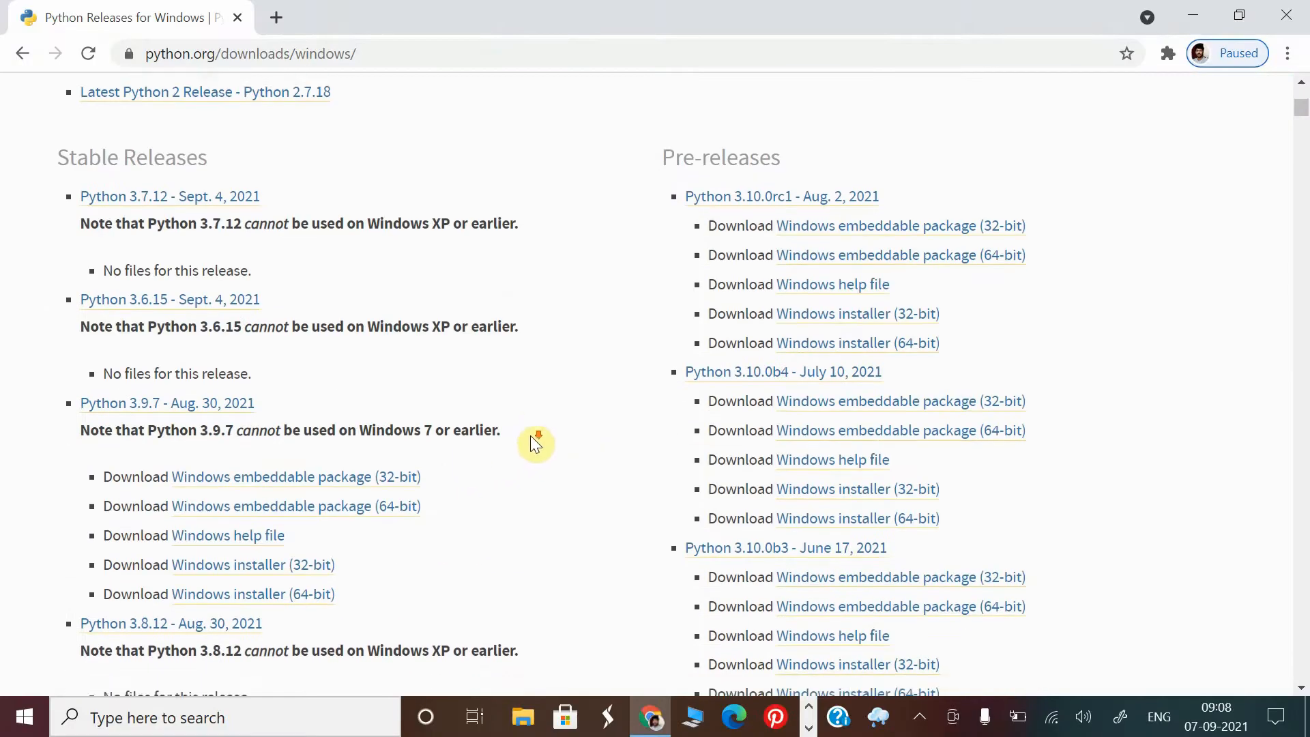
pyautogui.scroll(-1, 550, 427)
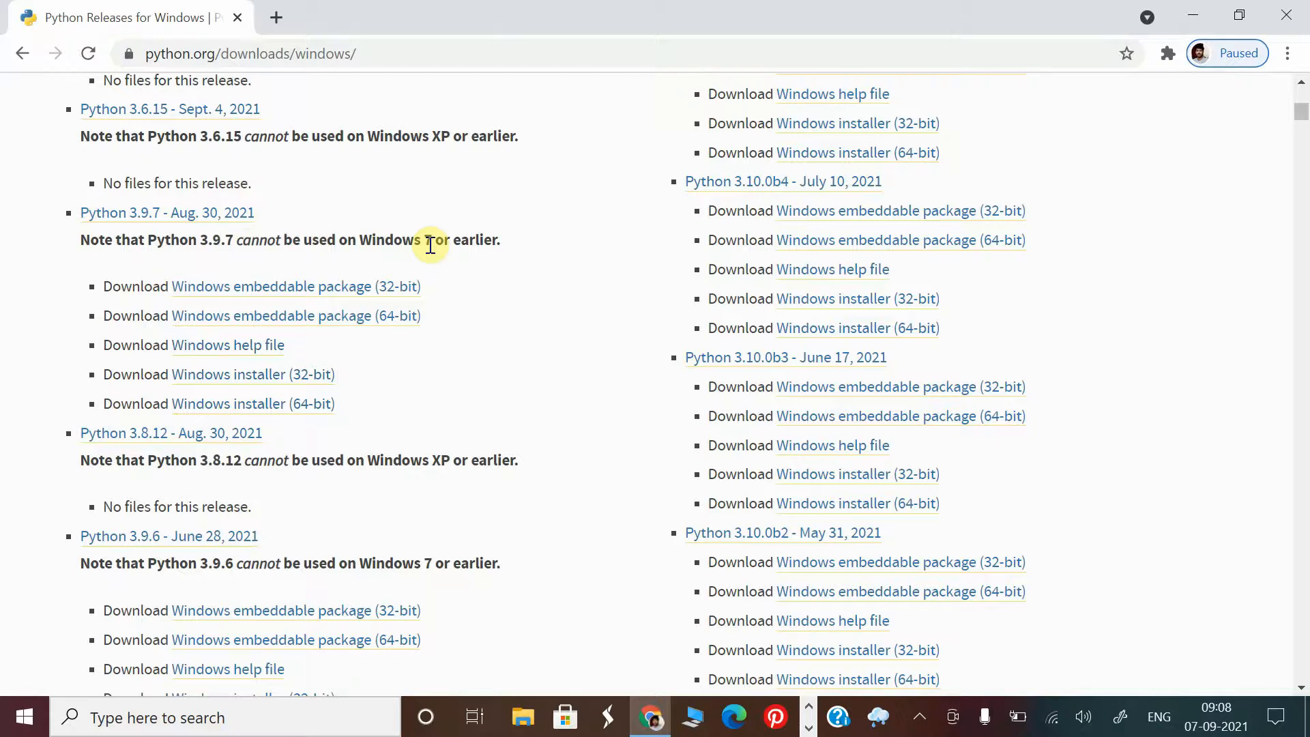
pyautogui.click(273, 408)
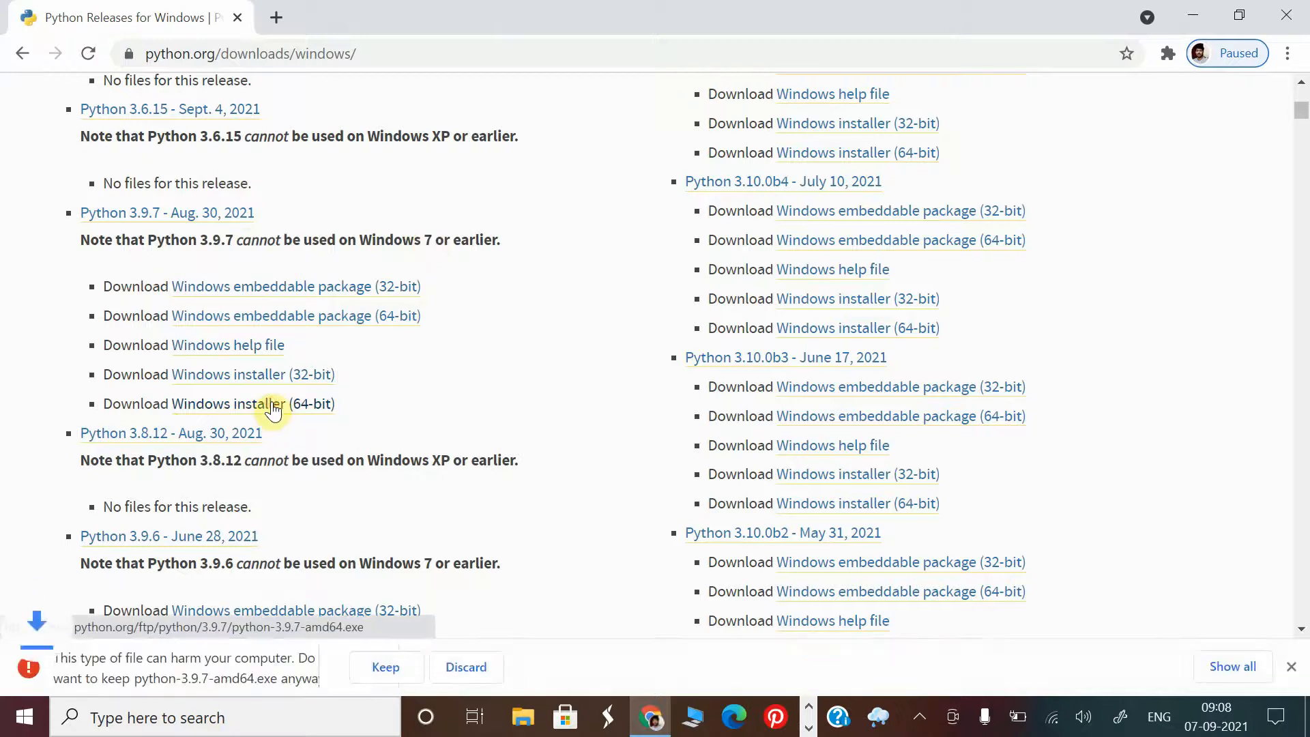
pyautogui.click(369, 670)
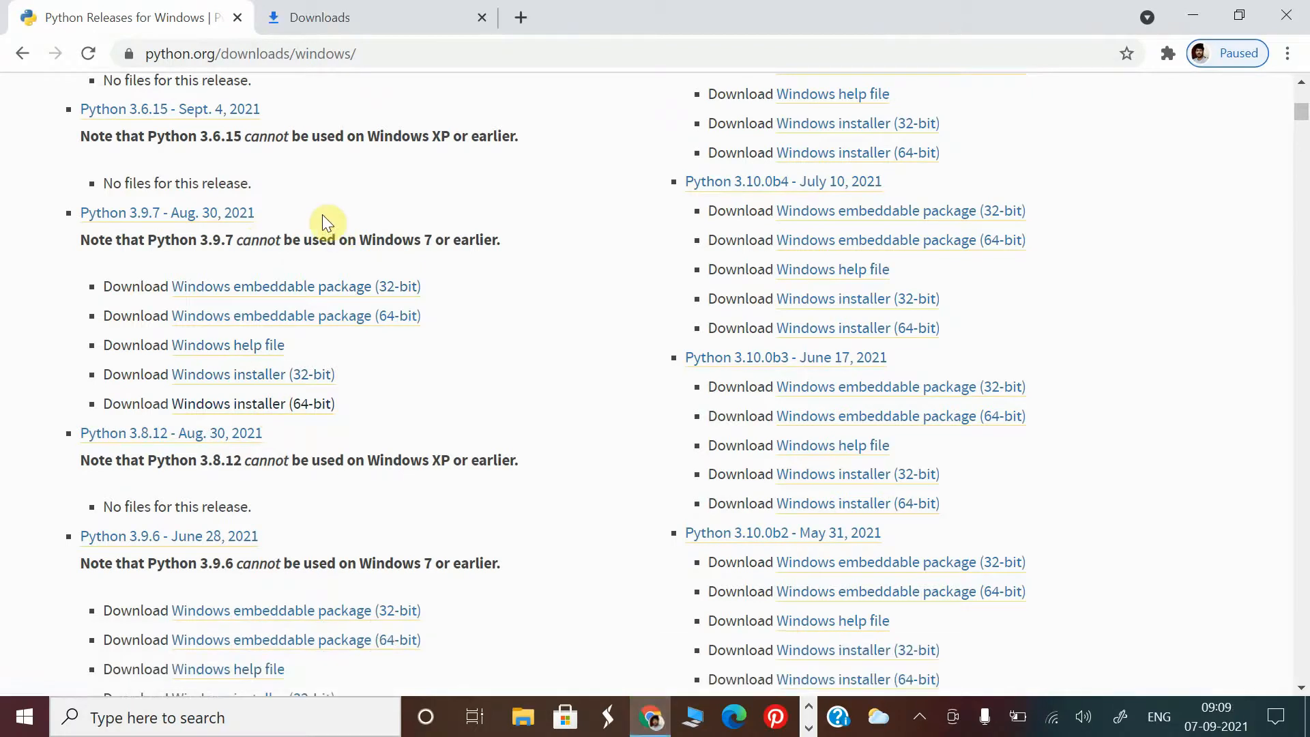
# Locate the downloaded python-3.9.7-amd64.exe in its folder through the browser's downloads list and launch it.
pyautogui.scroll(6, 433, 284)
pyautogui.moveTo(442, 185)
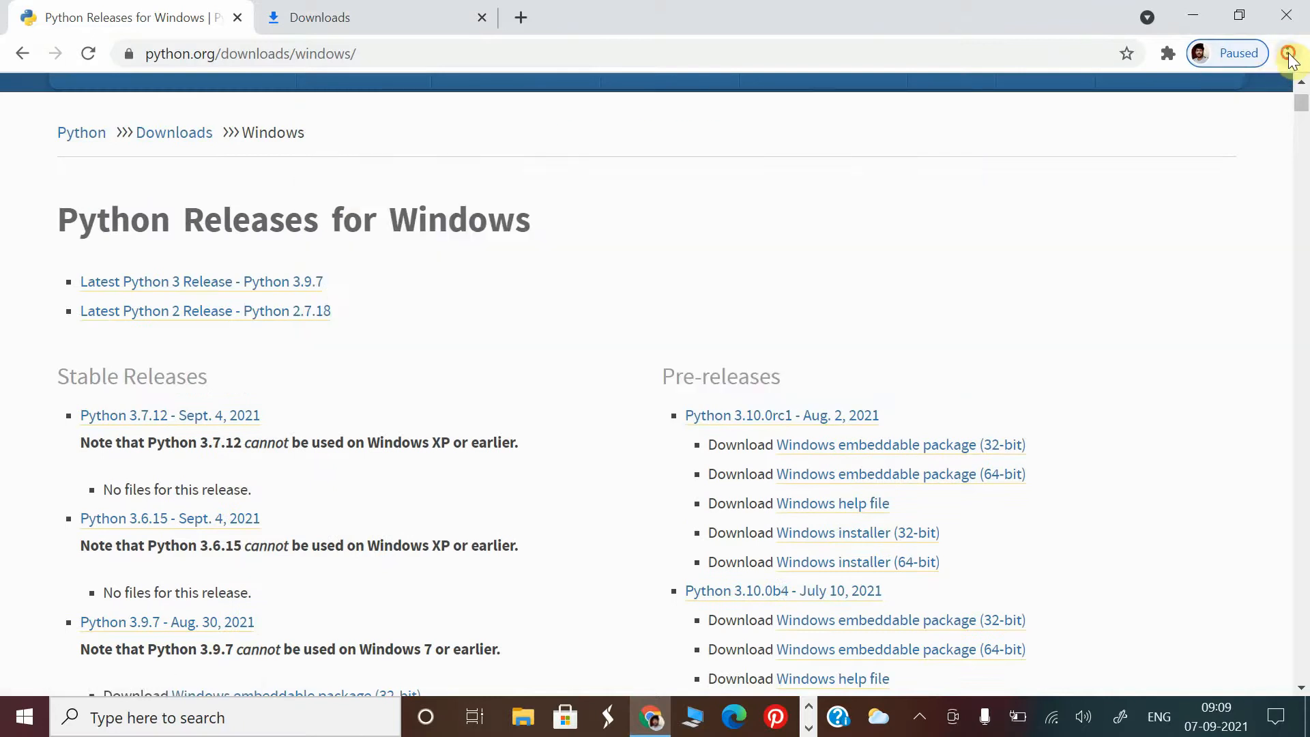
pyautogui.click(1288, 53)
pyautogui.click(1100, 193)
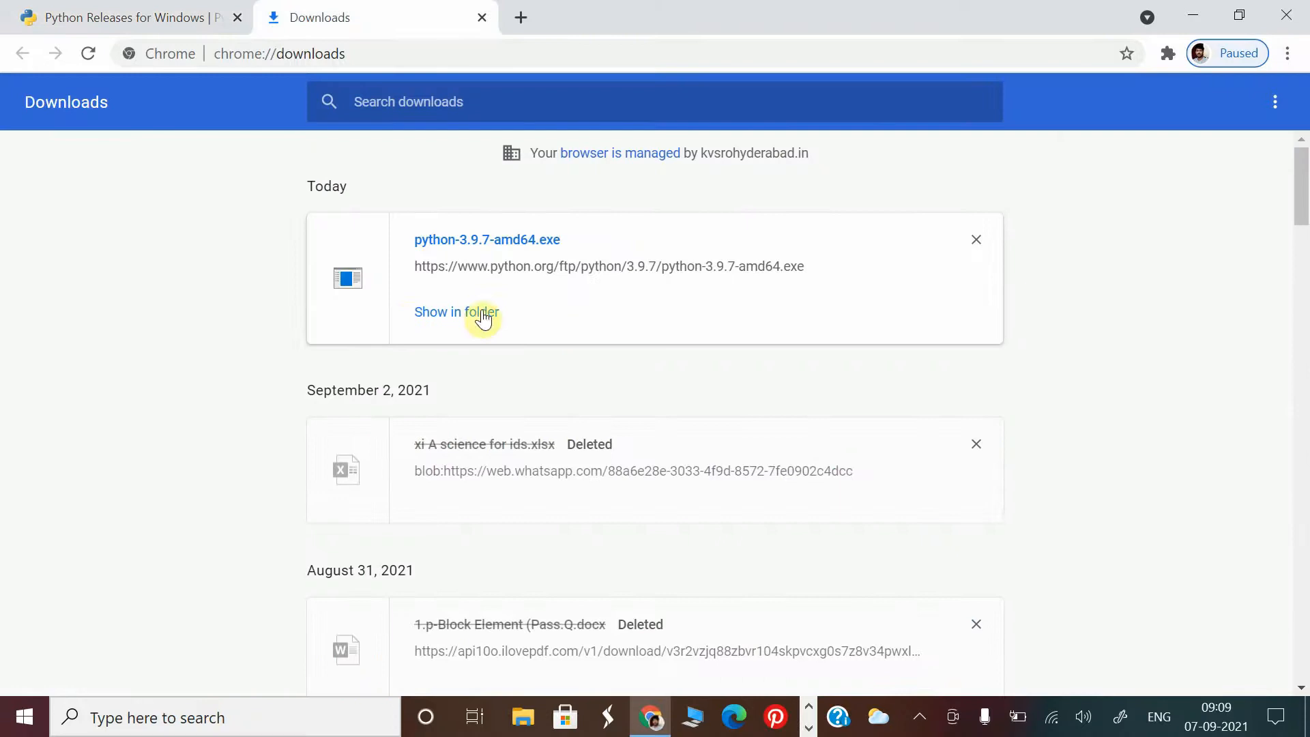
pyautogui.click(423, 312)
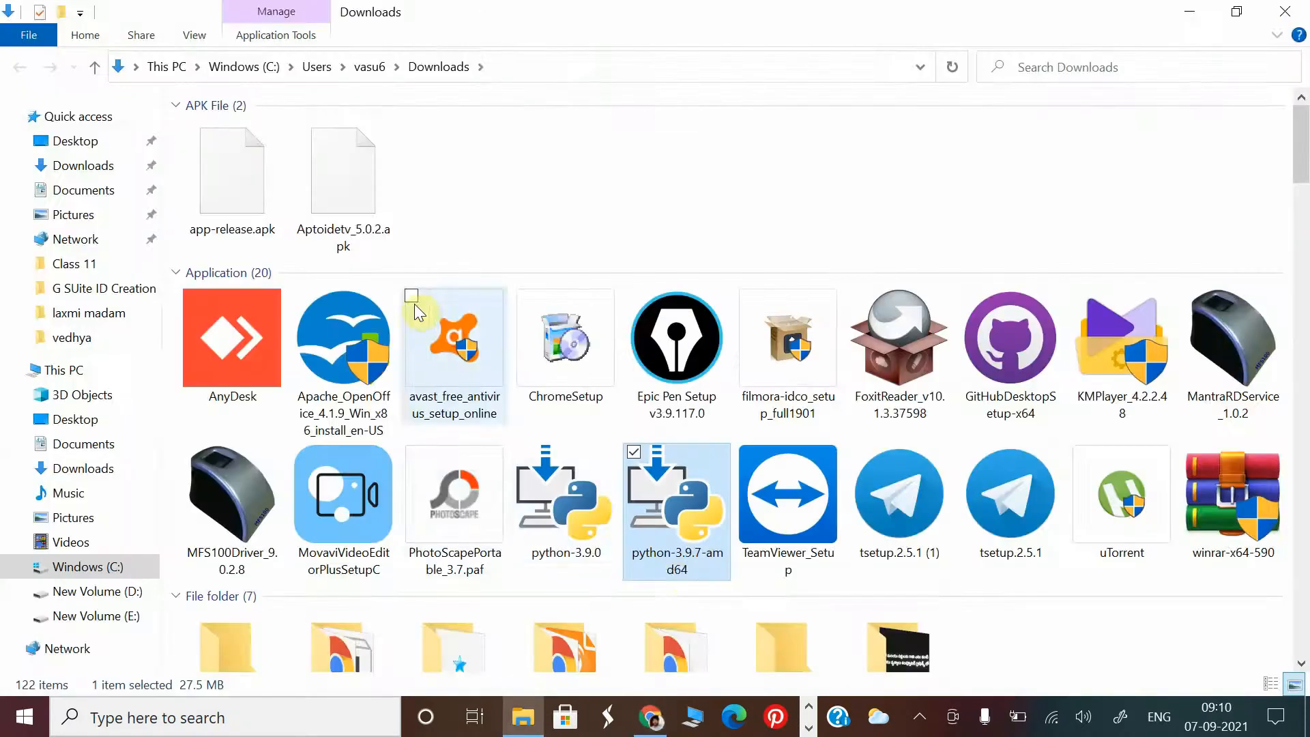
pyautogui.doubleClick(673, 510)
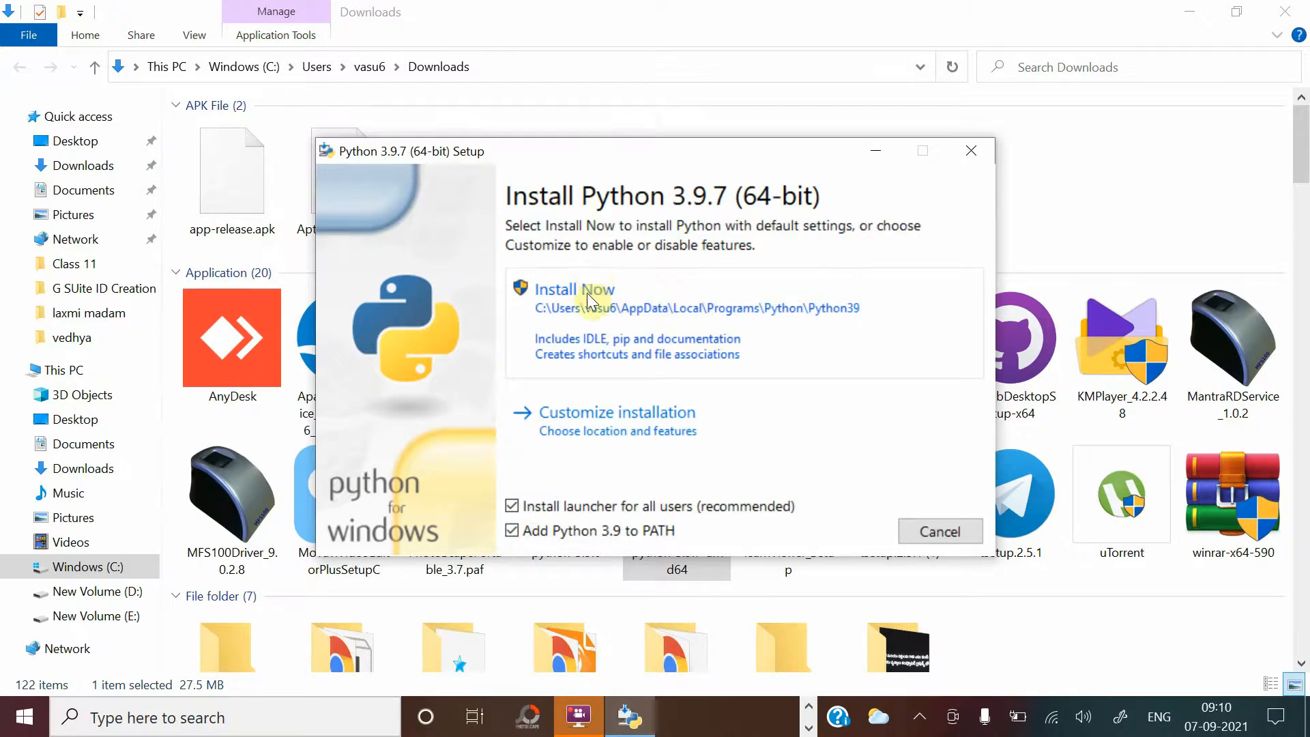
# Choose the customized installation, keep all optional features selected and proceed to the advanced options.
pyautogui.click(614, 421)
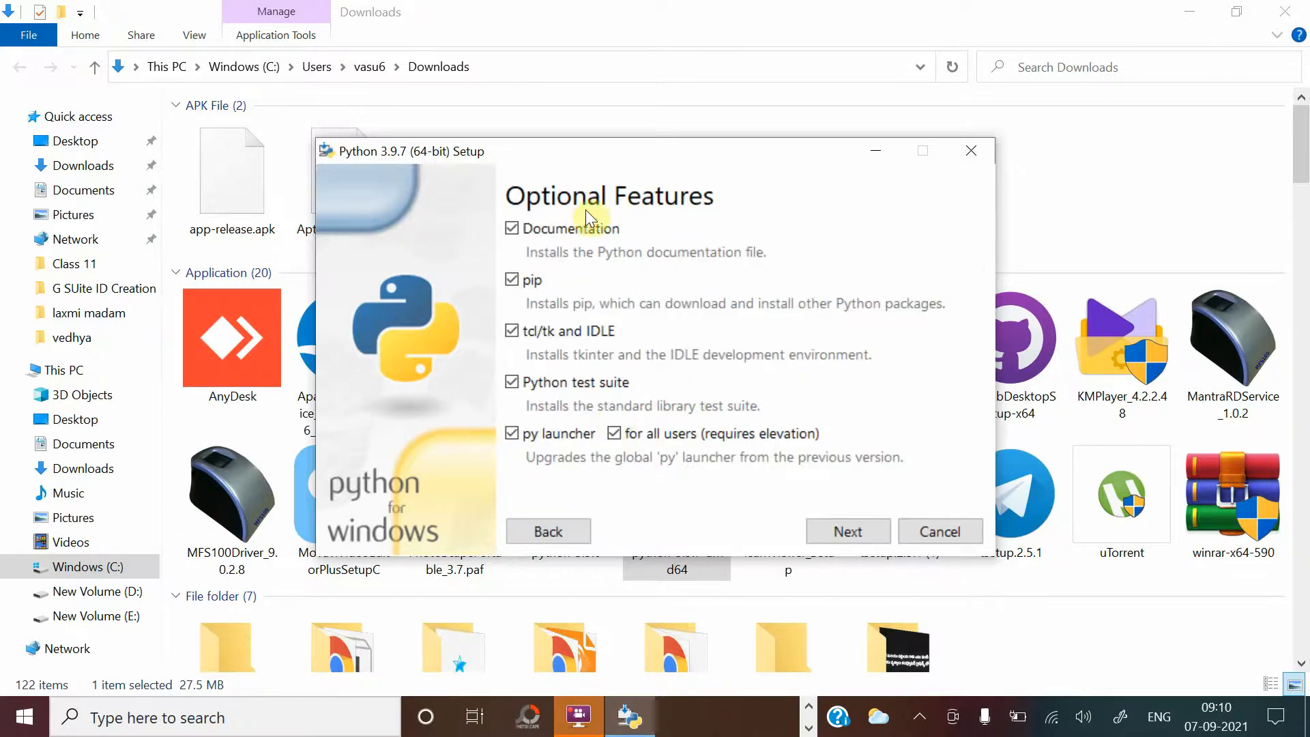
pyautogui.click(543, 531)
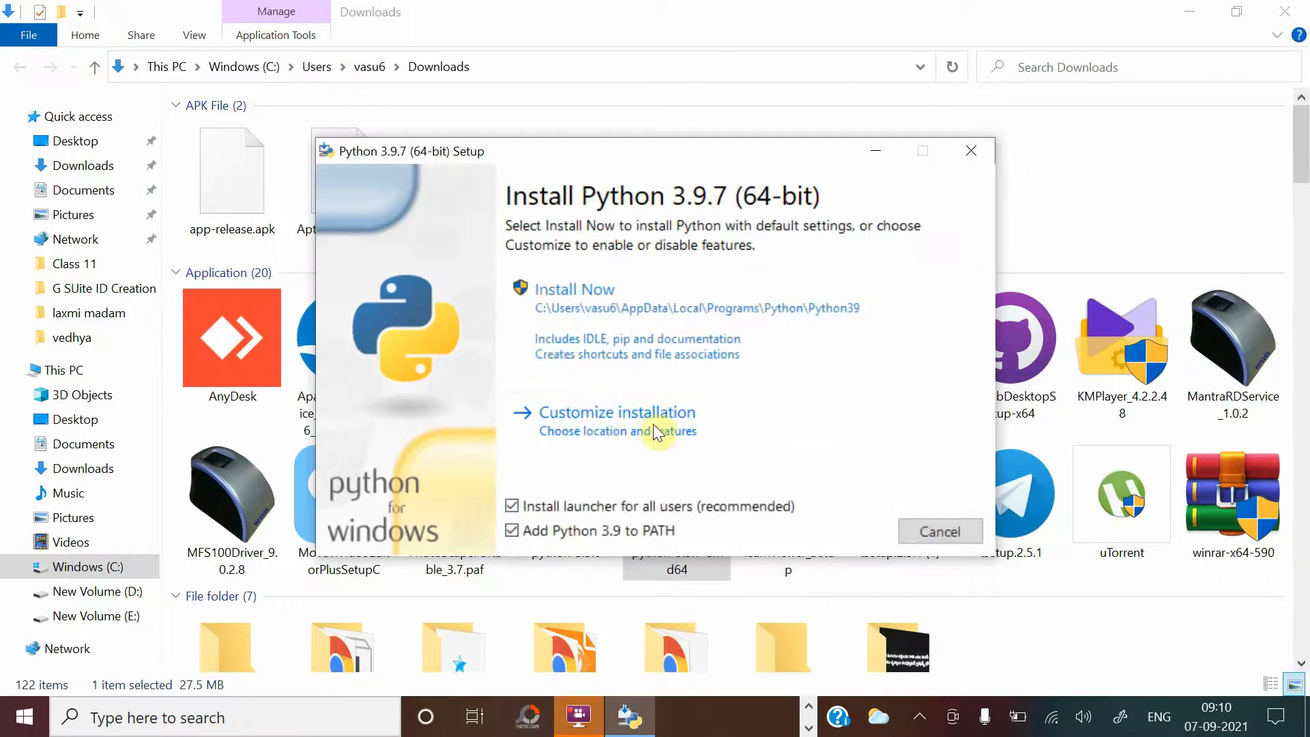
pyautogui.click(597, 421)
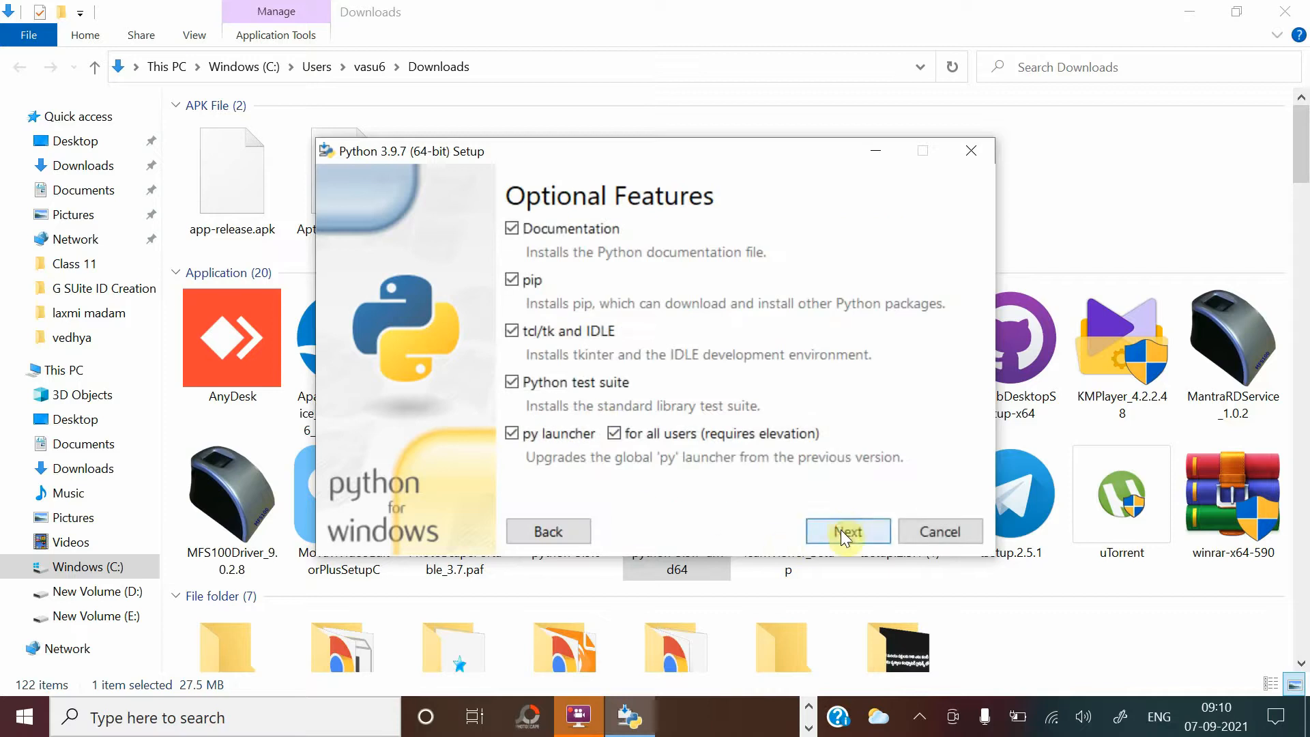
pyautogui.click(843, 532)
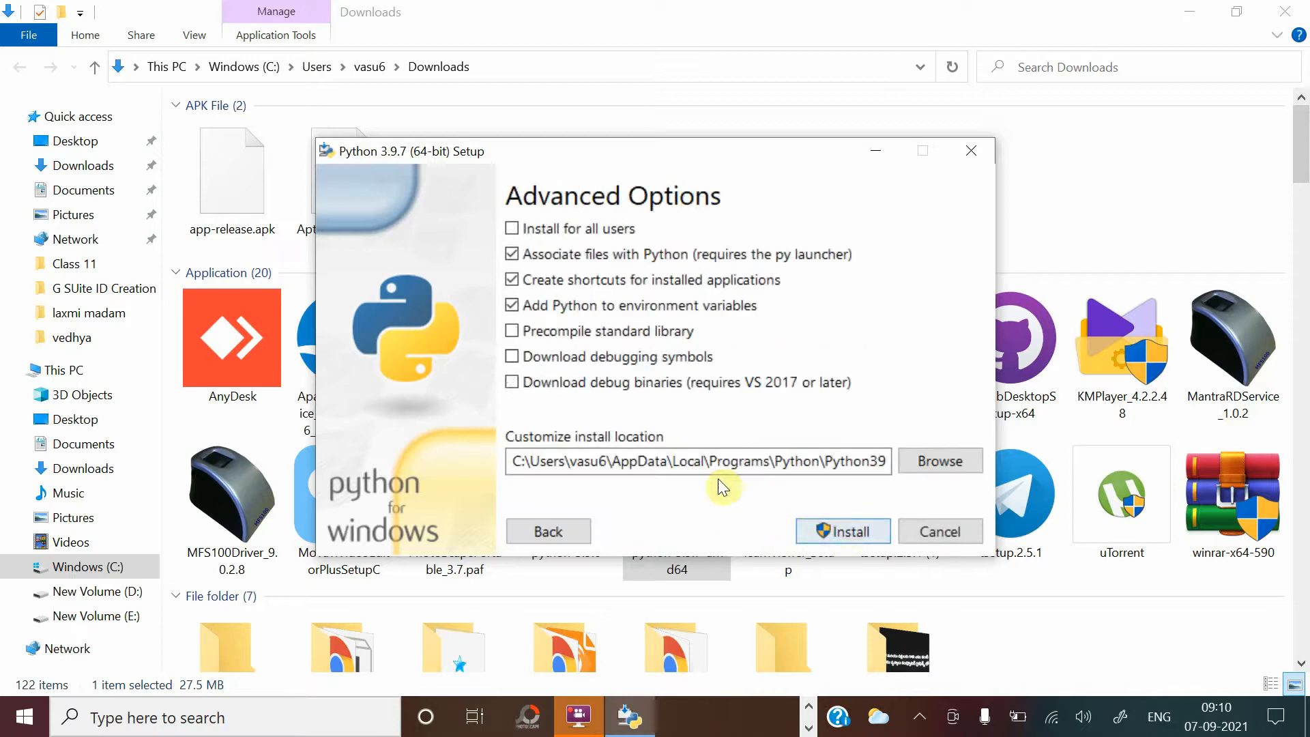
# Set the install location to the existing Python folder on New Volume (D:).
pyautogui.click(928, 459)
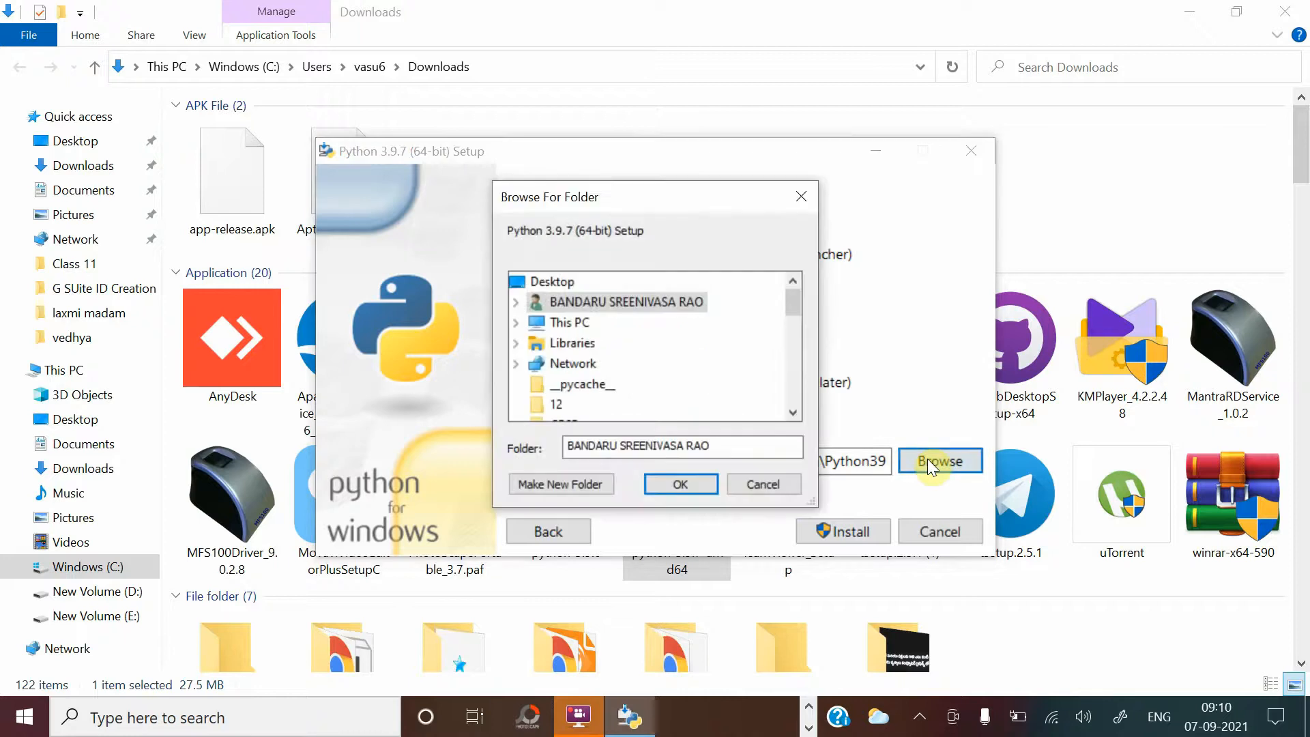
pyautogui.click(516, 323)
pyautogui.scroll(-2, 519, 339)
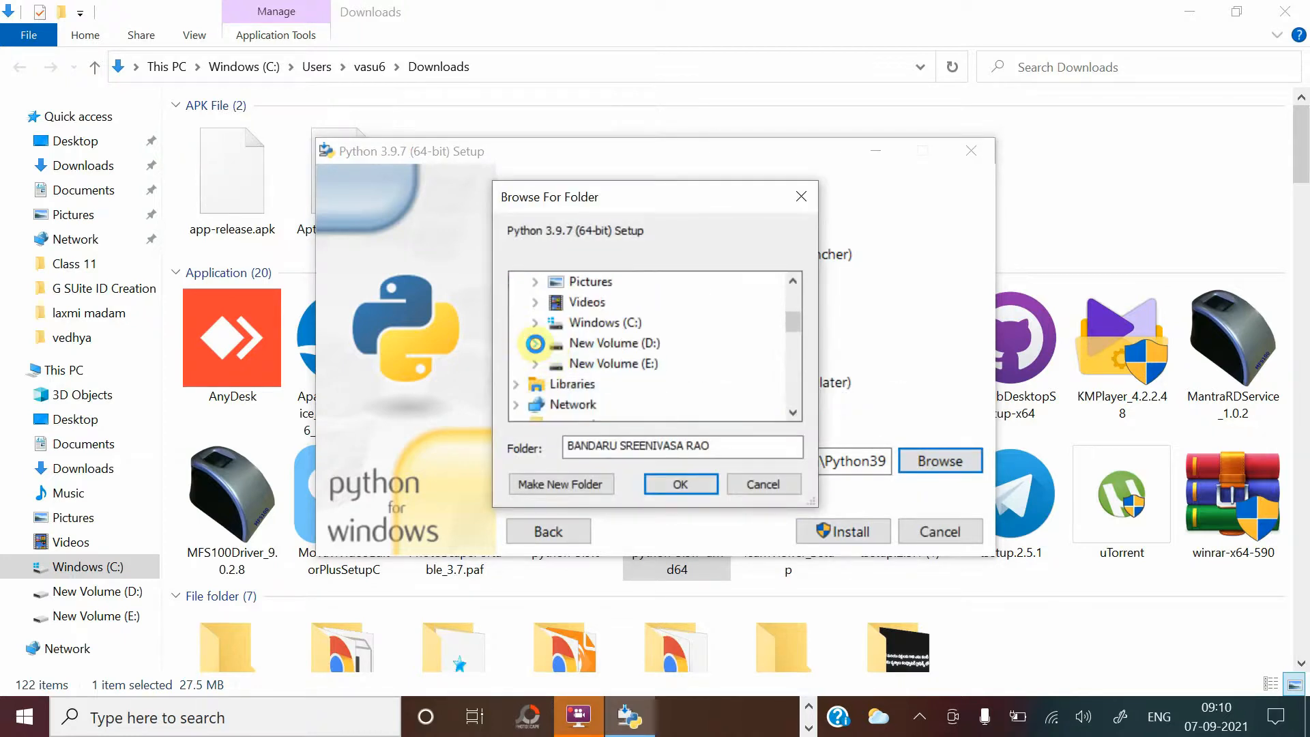
pyautogui.click(534, 342)
pyautogui.scroll(-1, 604, 403)
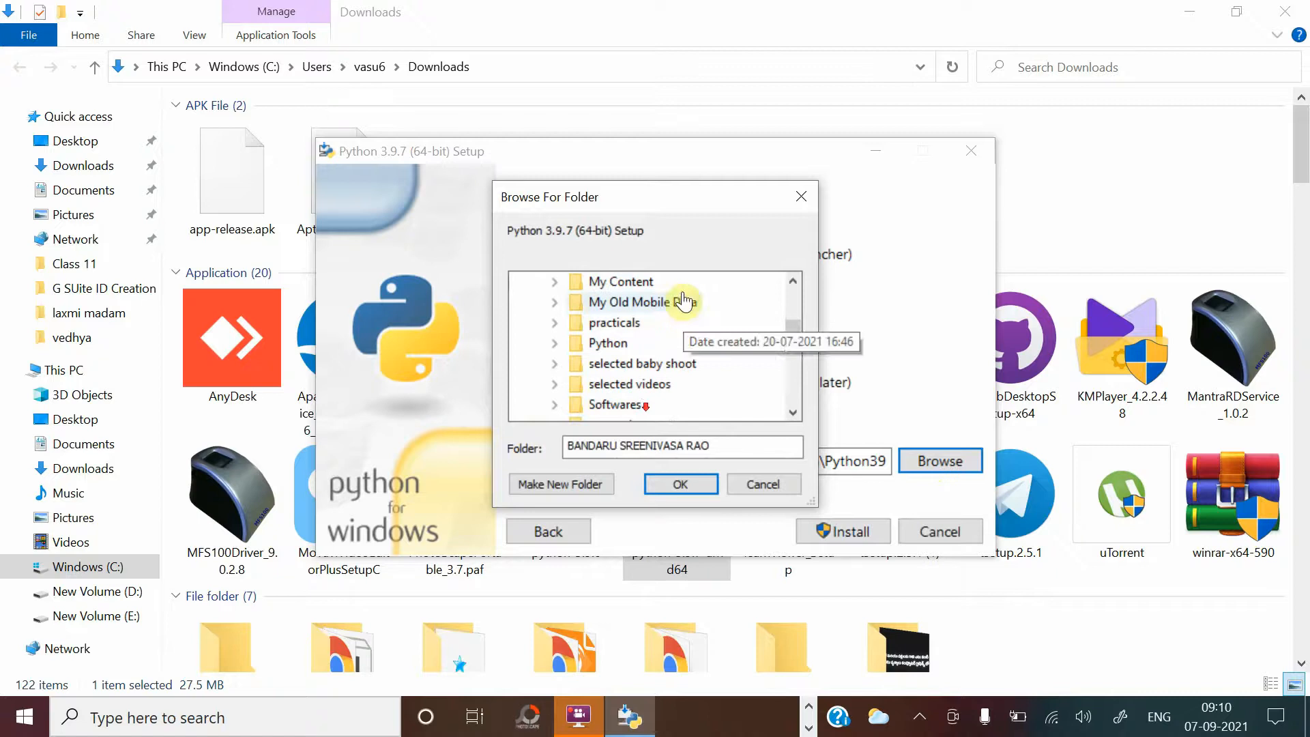
pyautogui.click(607, 344)
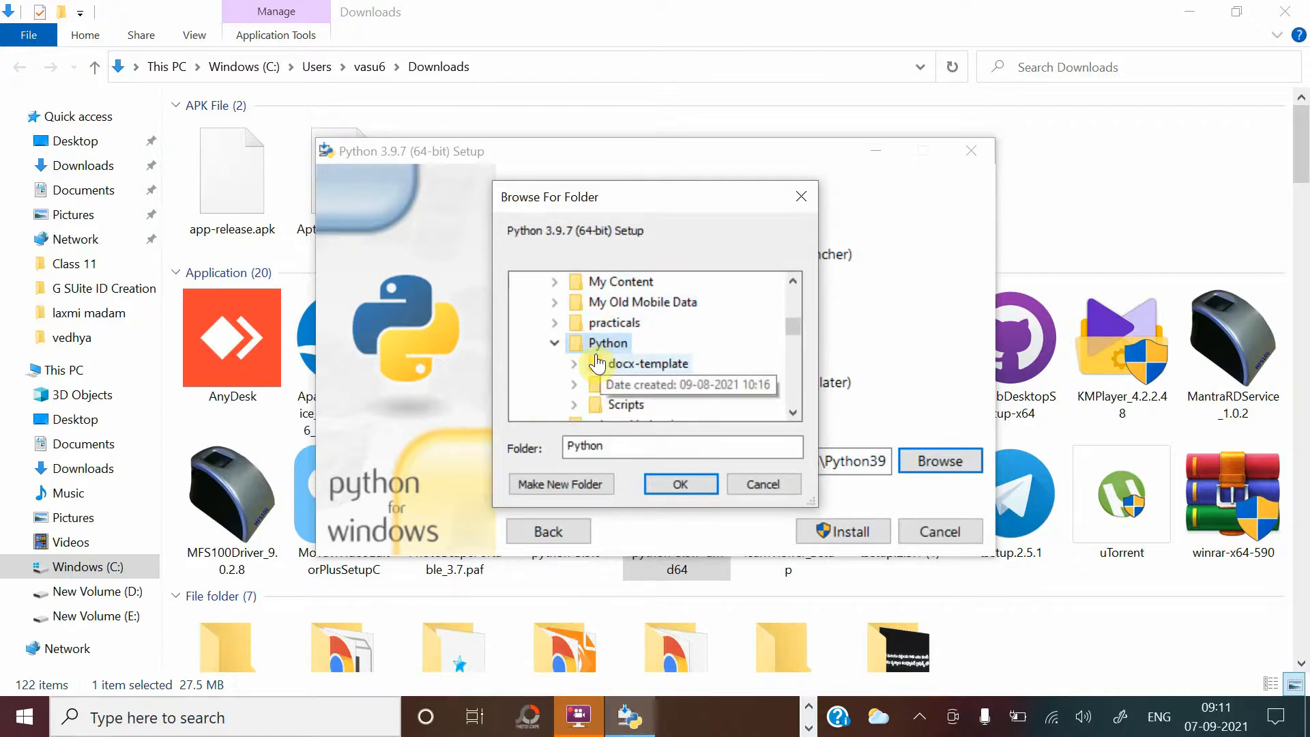
pyautogui.scroll(1, 598, 364)
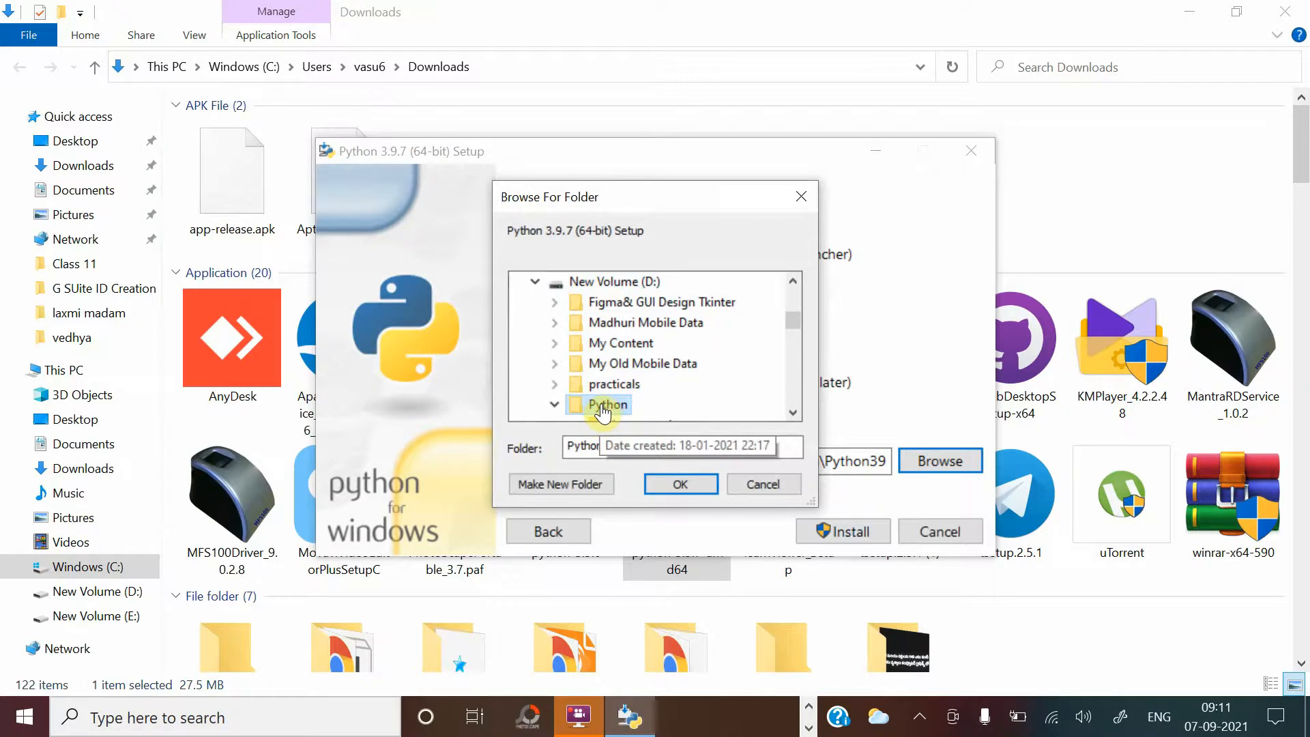
pyautogui.click(668, 480)
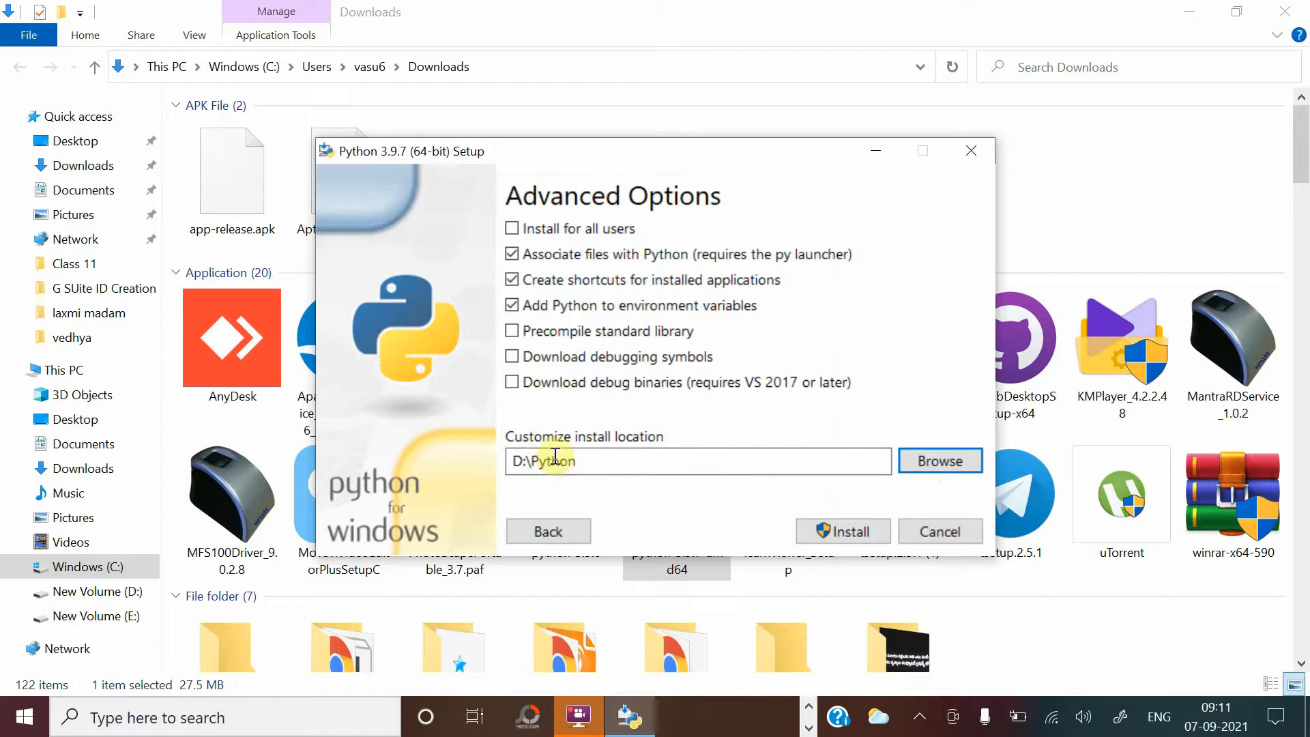
# Enable installing for all users and start the Python 3.9.7 installation.
pyautogui.click(512, 229)
pyautogui.click(831, 530)
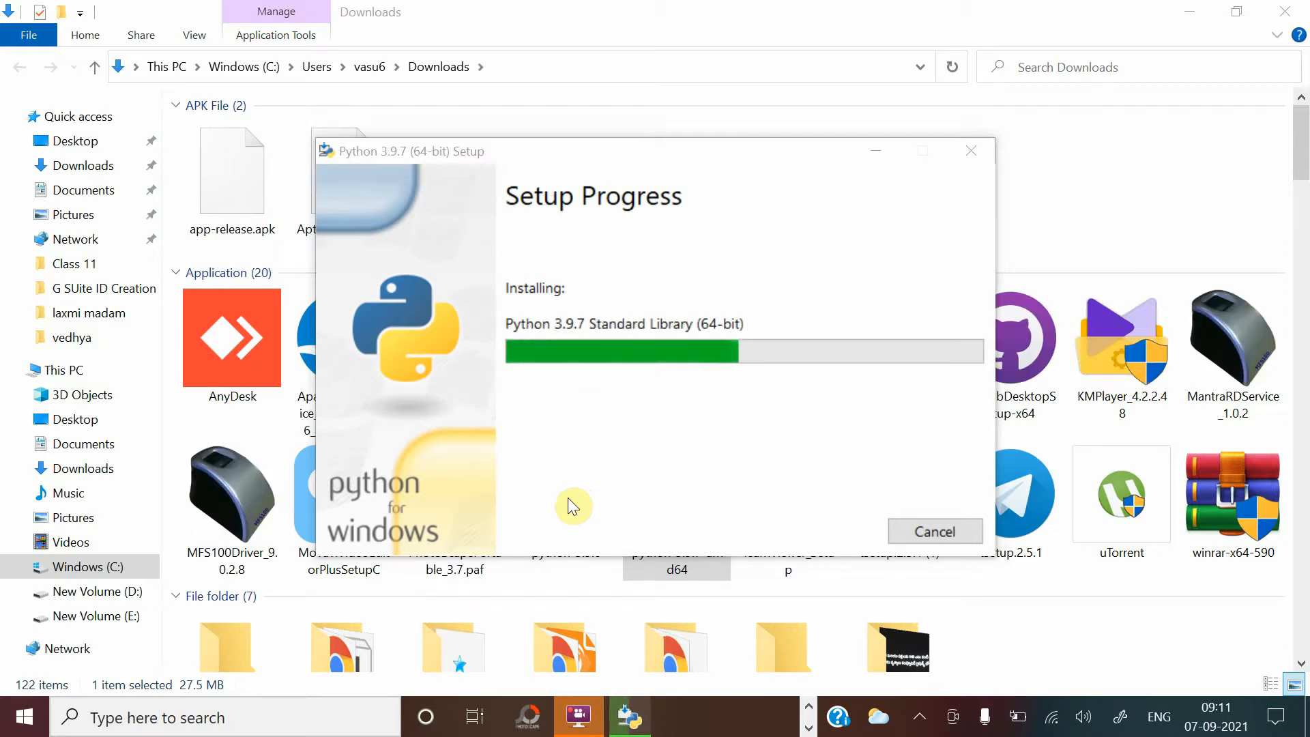
# Close the Downloads folder and the browser, and exit the setup once the installation completes.
pyautogui.click(1275, 13)
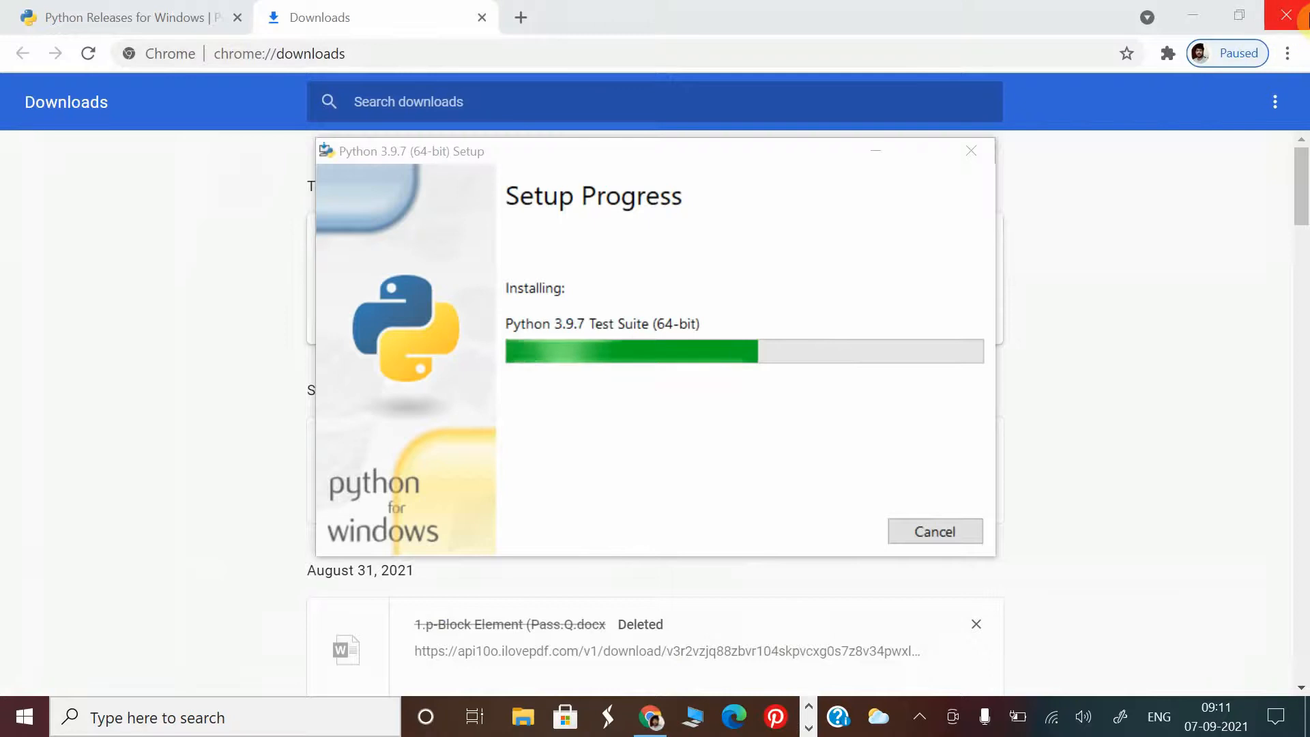
pyautogui.click(1283, 15)
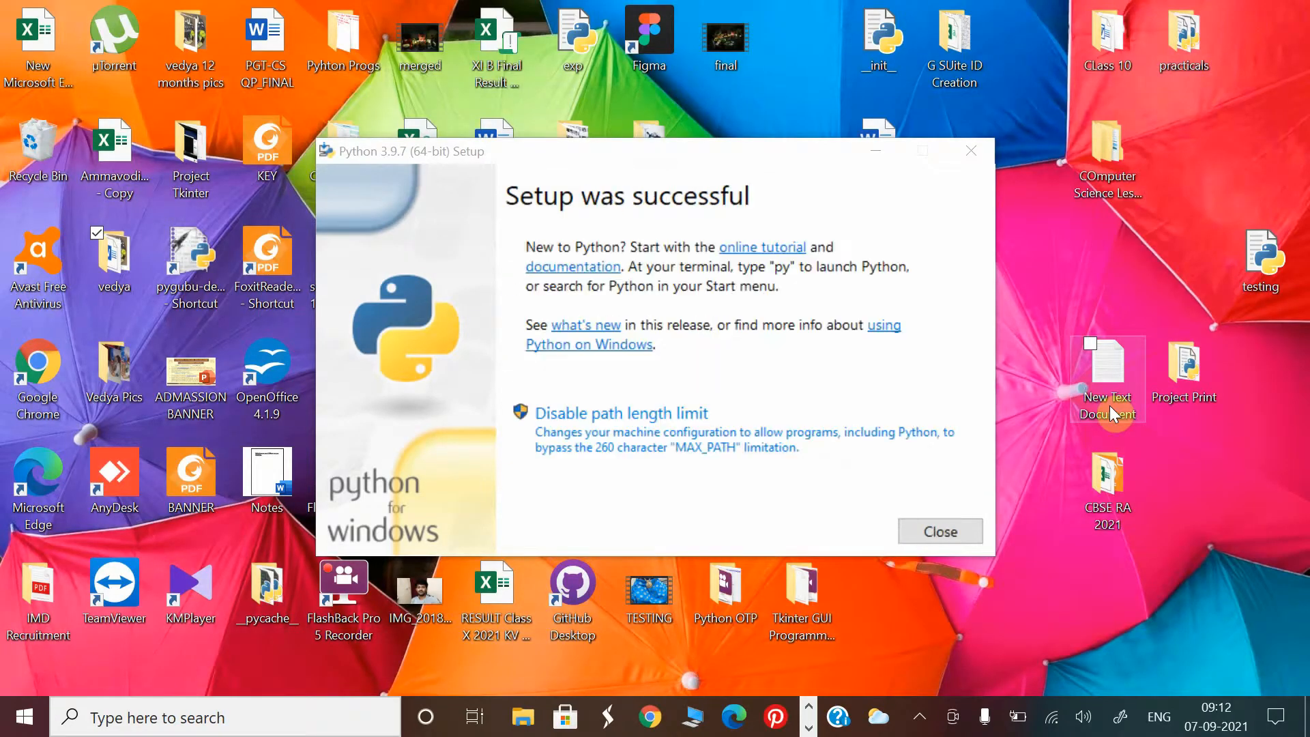
pyautogui.click(934, 532)
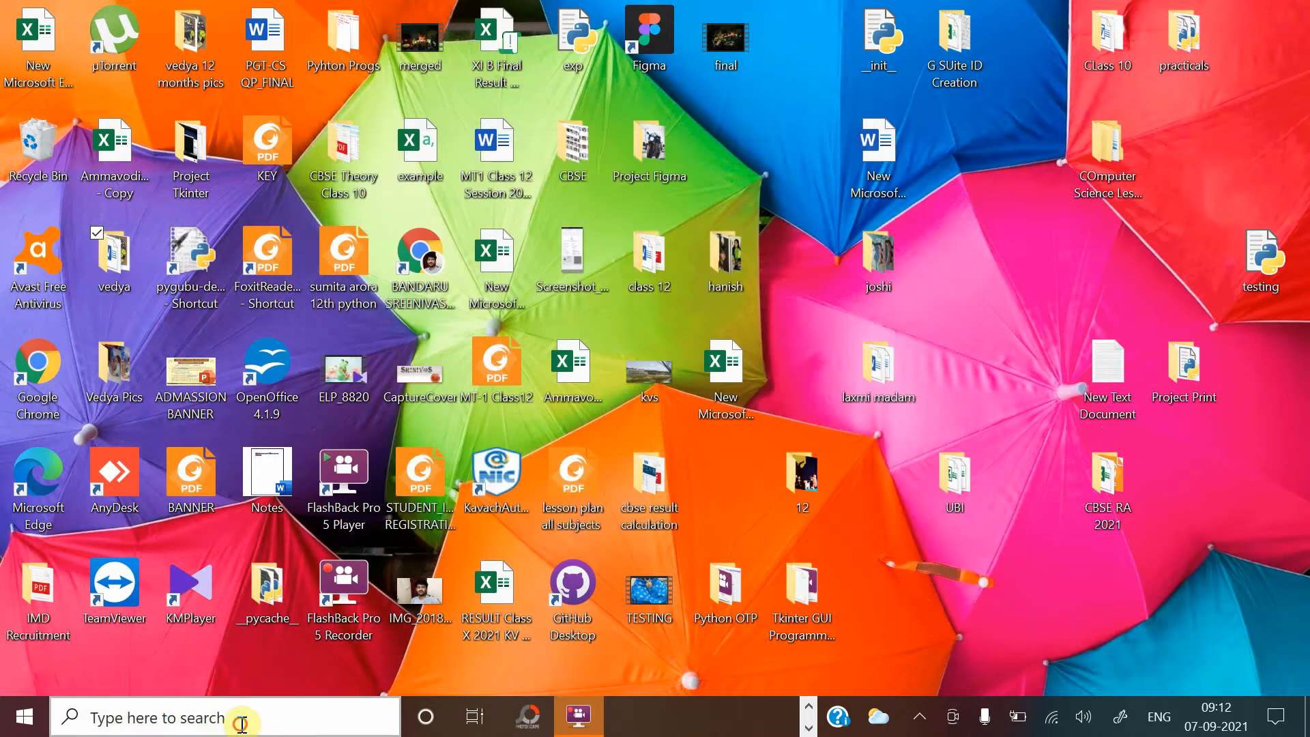
# Check the installed Python version by running python --version in Command Prompt, then close it.
pyautogui.click(241, 722)
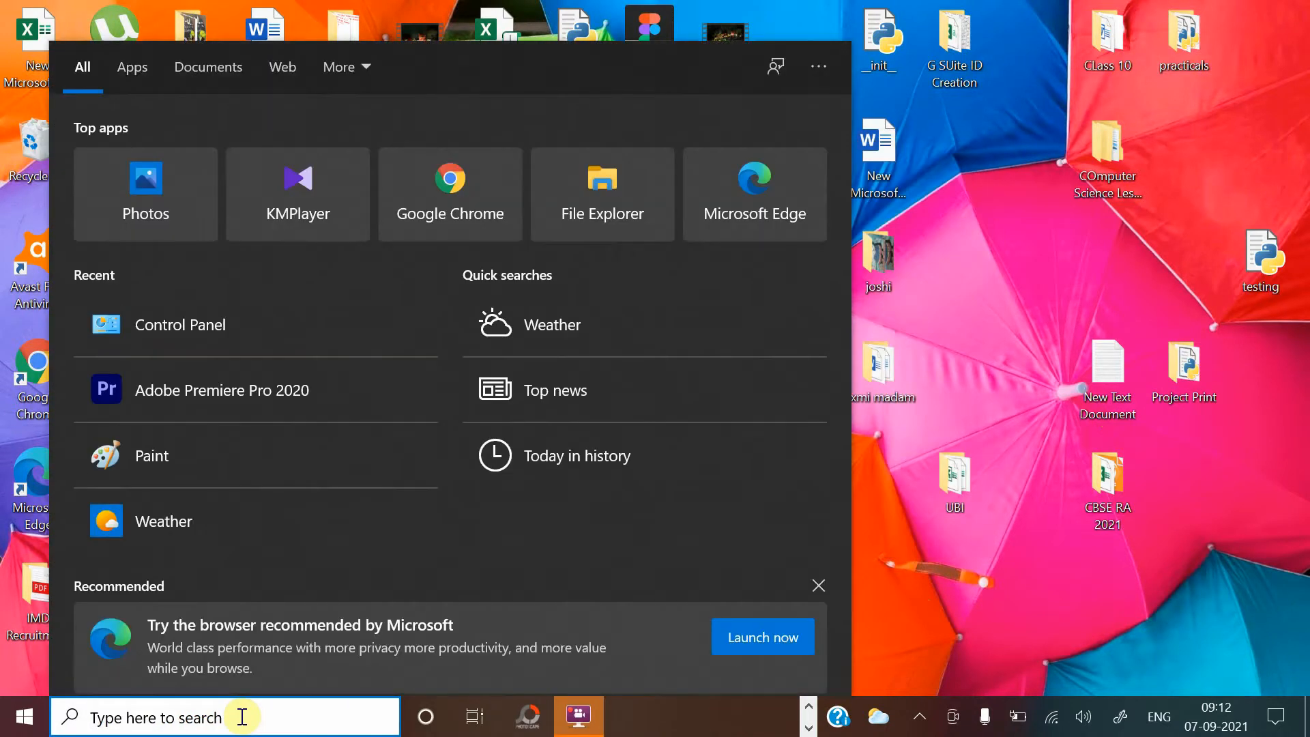
pyautogui.write('cmd')
pyautogui.press('Return')
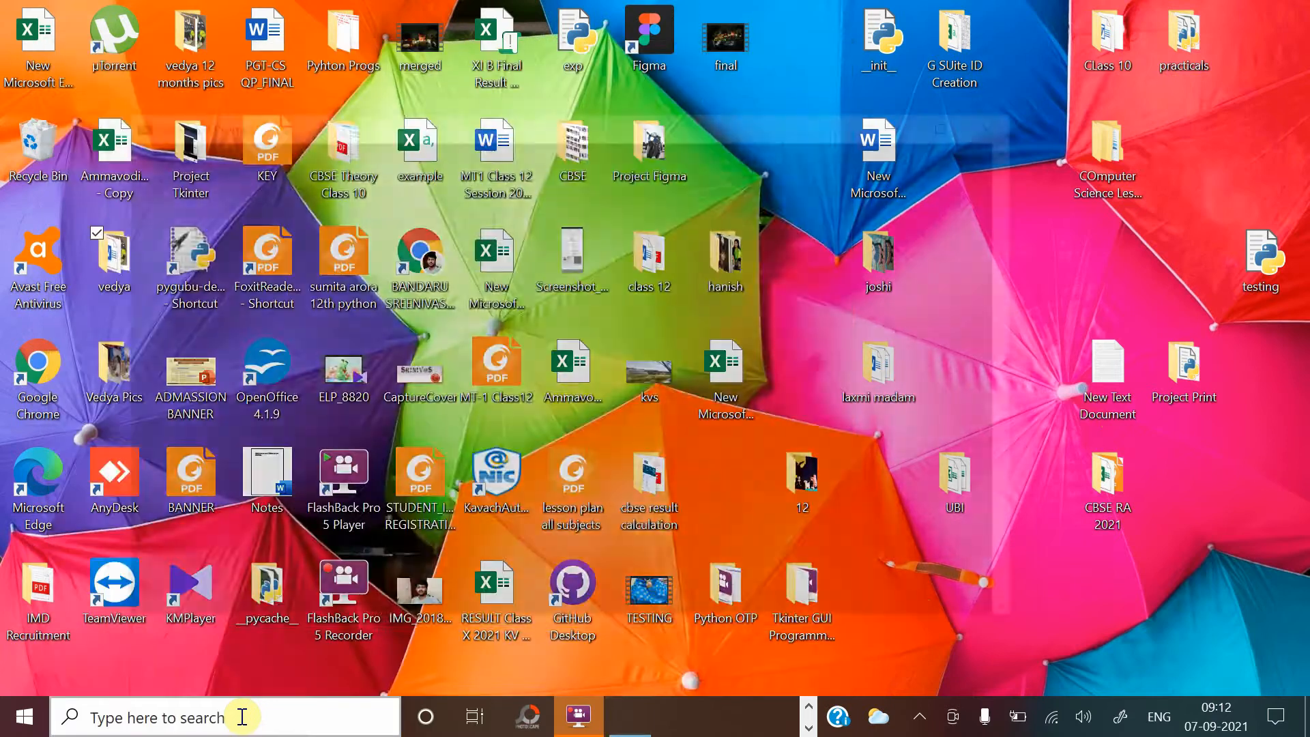
pyautogui.write('python')
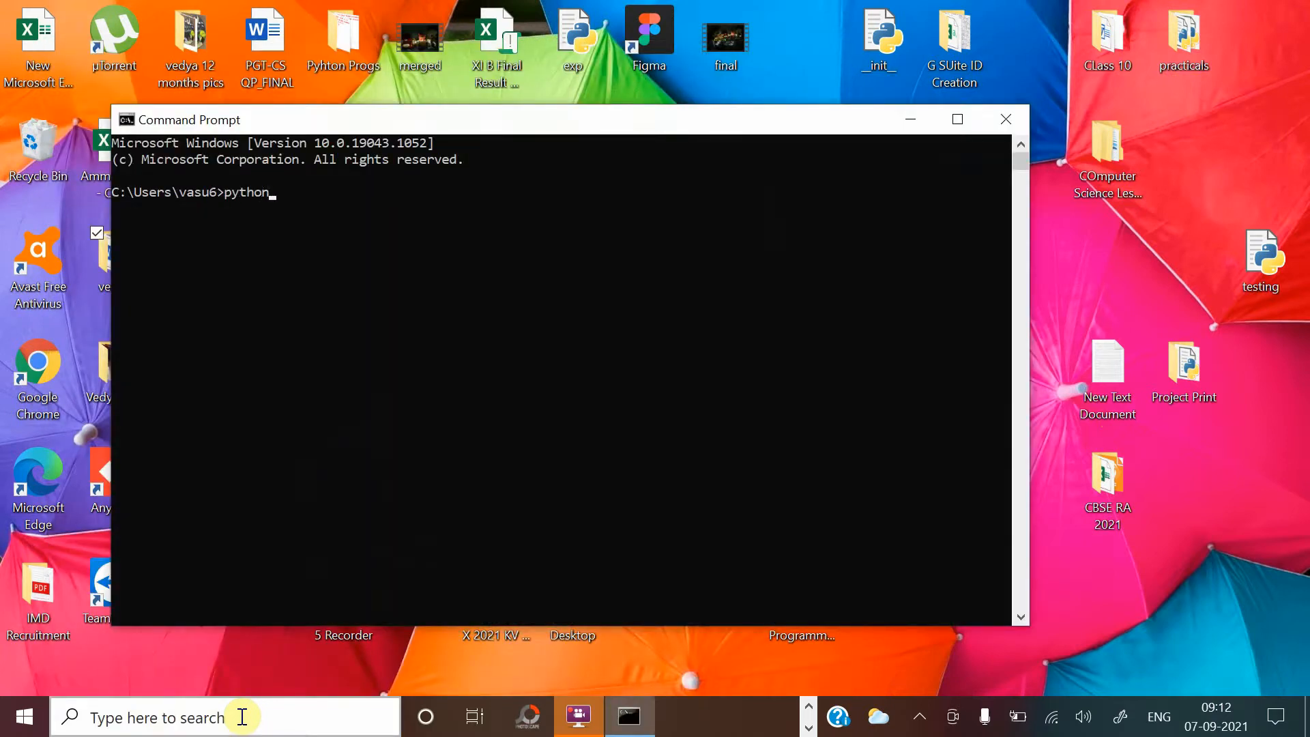
pyautogui.write(' --version')
pyautogui.press('Return')
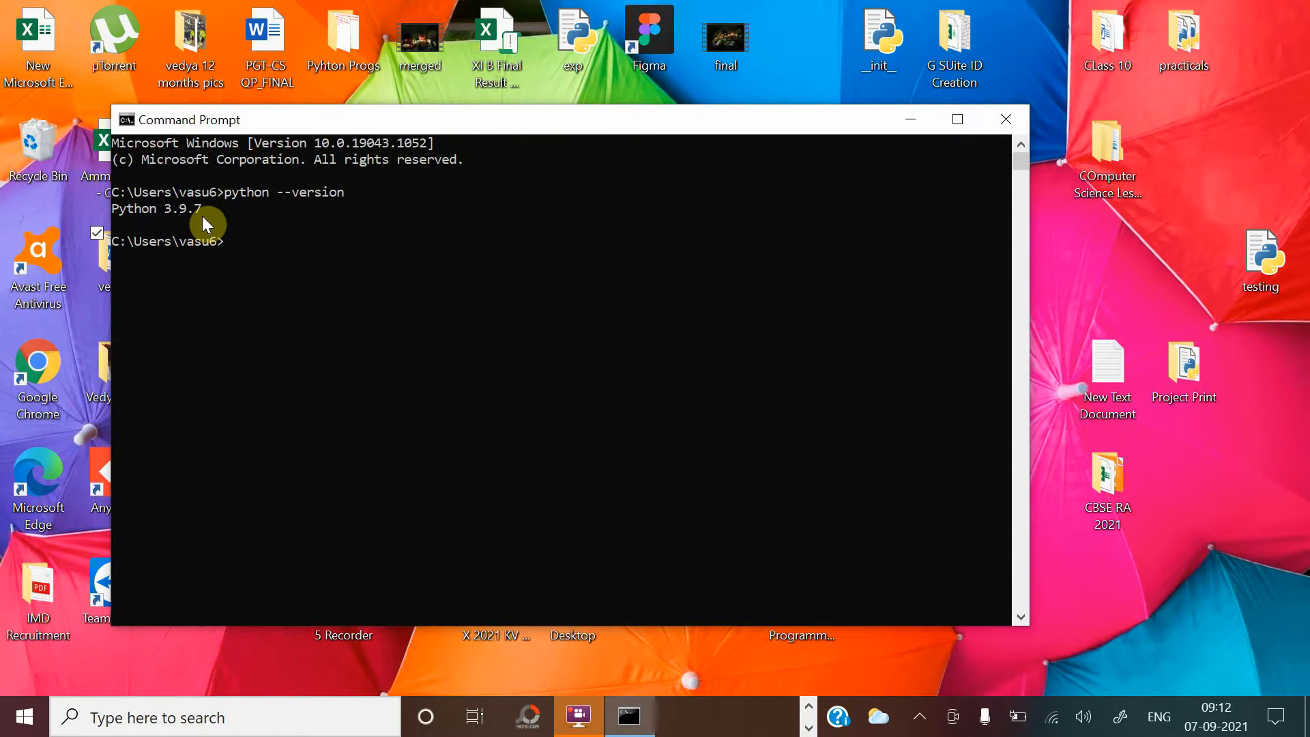
pyautogui.click(1013, 125)
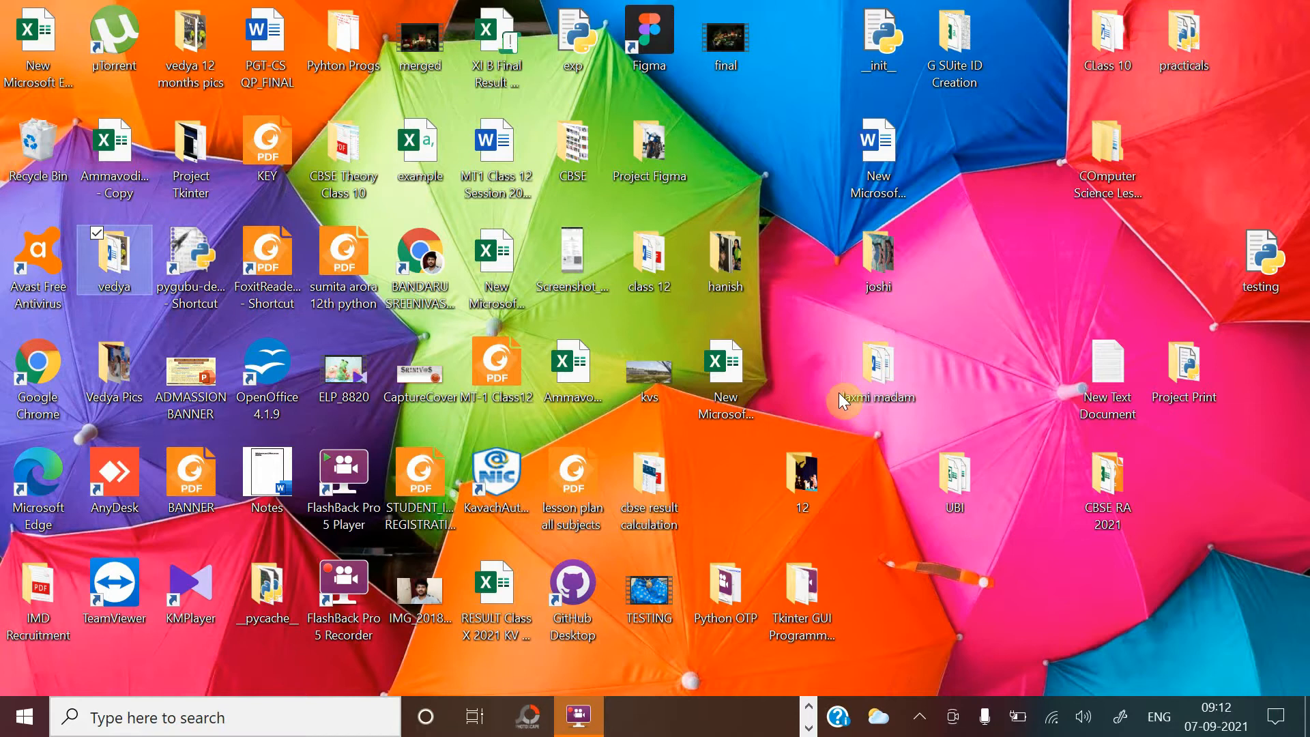
# Search Windows for idle, launch IDLE (Python 3.9 64-bit) and maximize its shell window.
pyautogui.click(233, 726)
pyautogui.write('i')
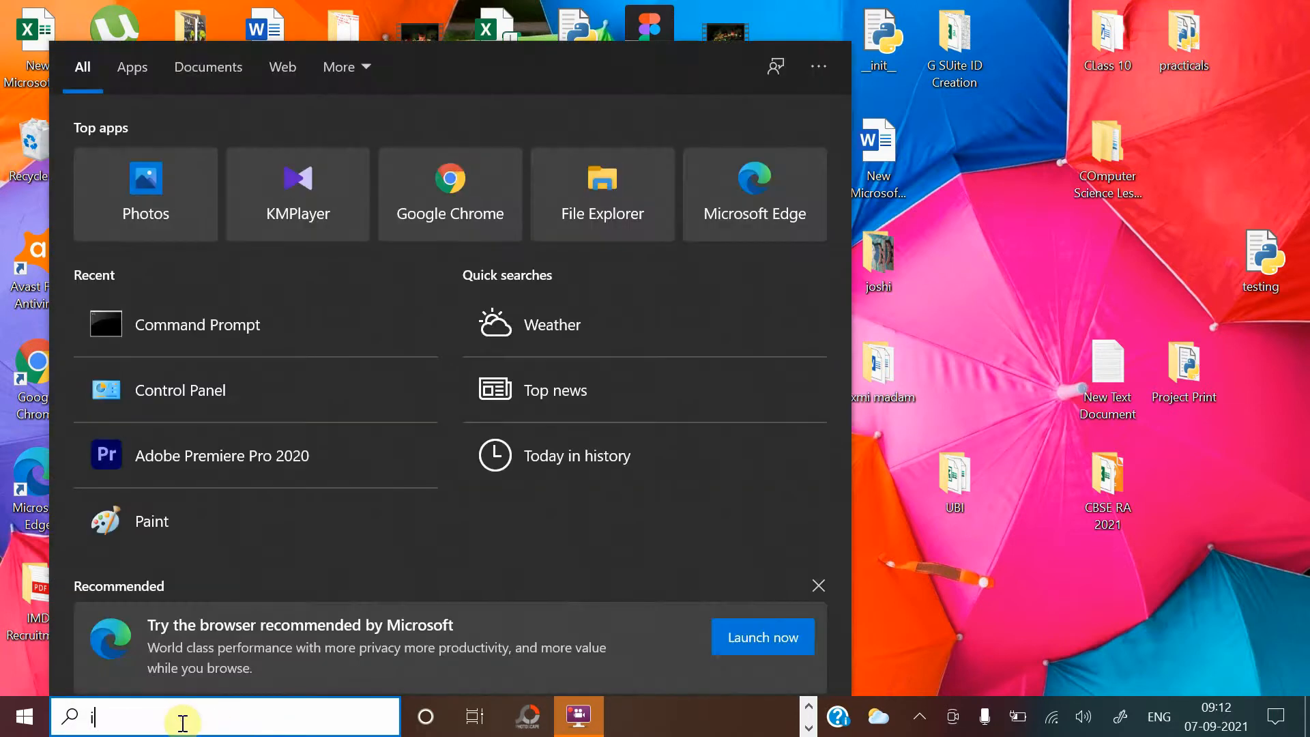
pyautogui.write('dle')
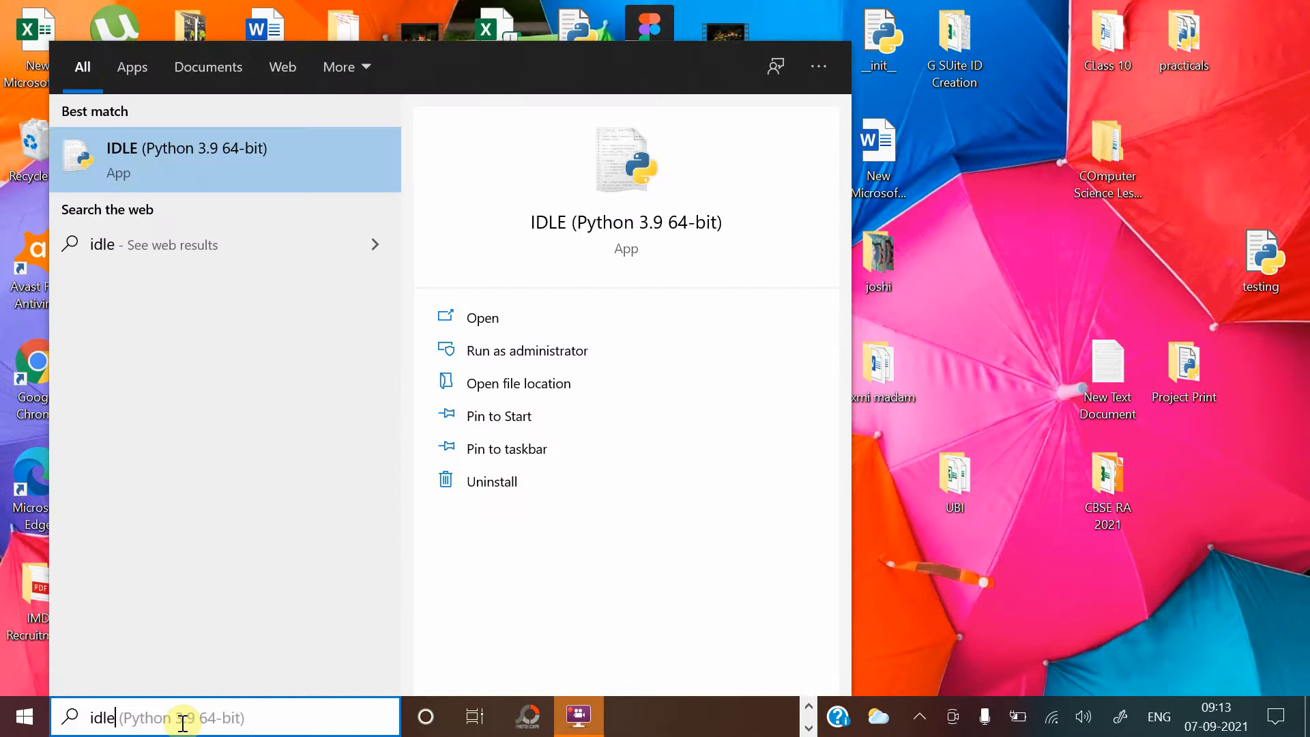
pyautogui.press('Return')
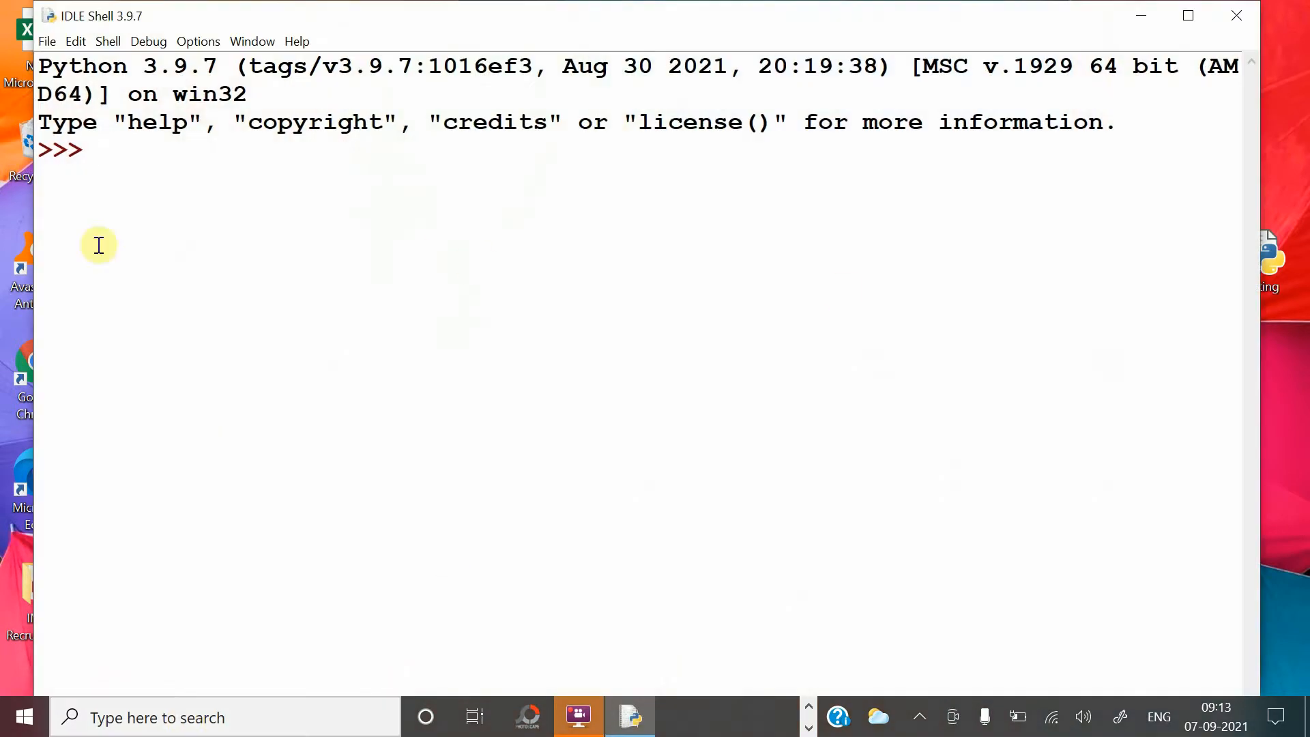
pyautogui.click(1188, 15)
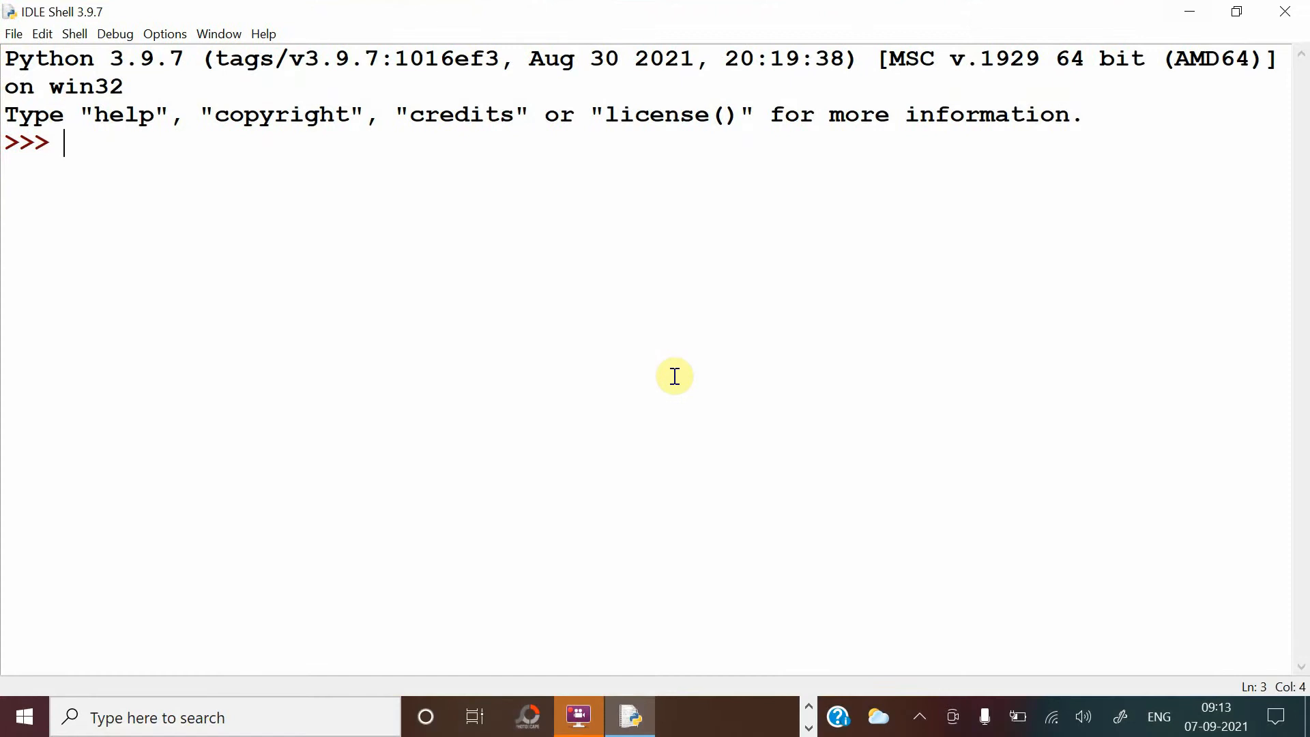
# Run print("hello") at the IDLE shell prompt.
pyautogui.write('prin')
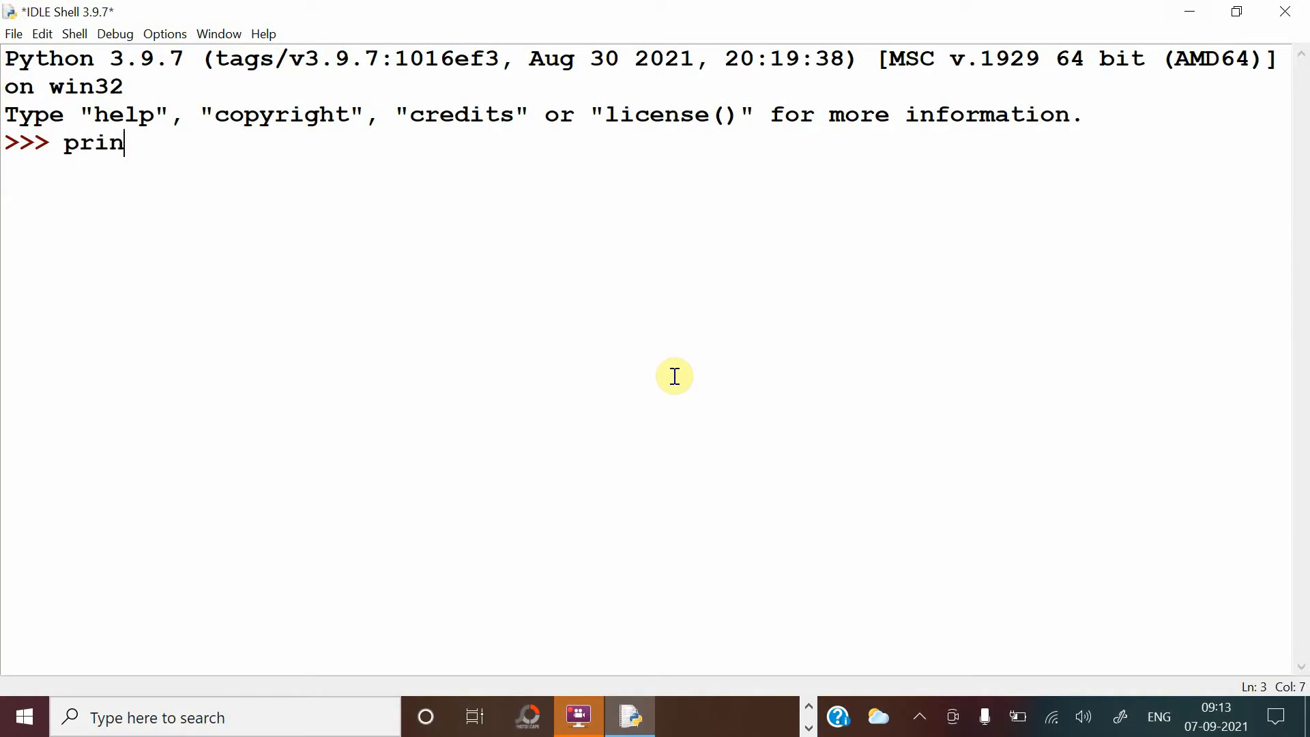
pyautogui.write('t("hello")')
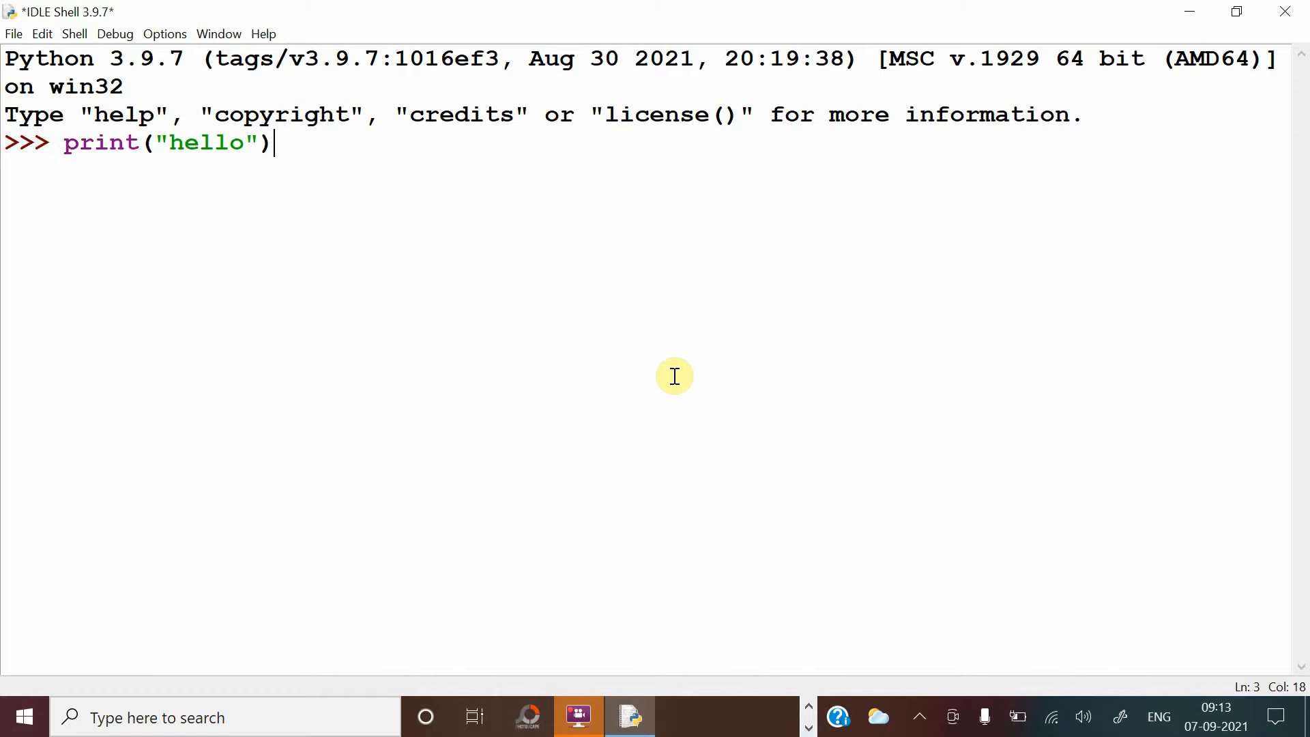
pyautogui.press('Return')
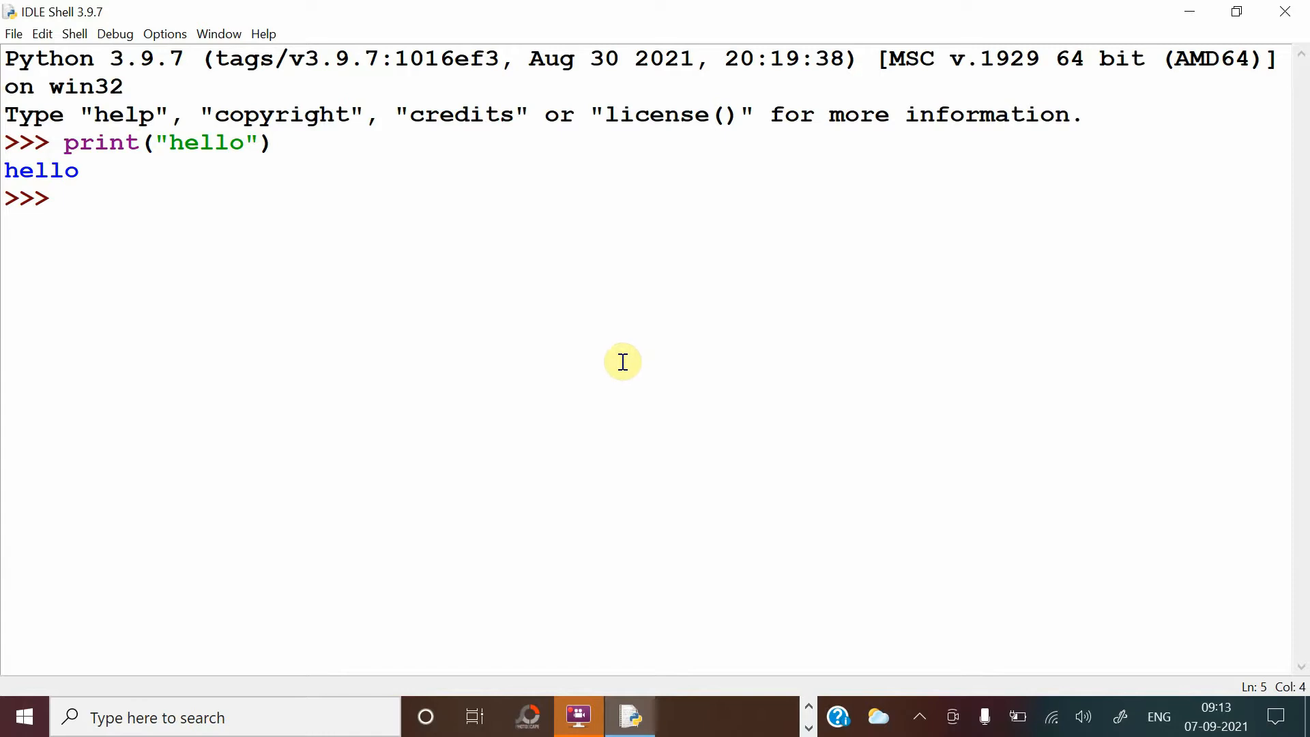
# Create a new script file in IDLE and write print("hello") on its first line.
pyautogui.click(13, 34)
pyautogui.click(29, 59)
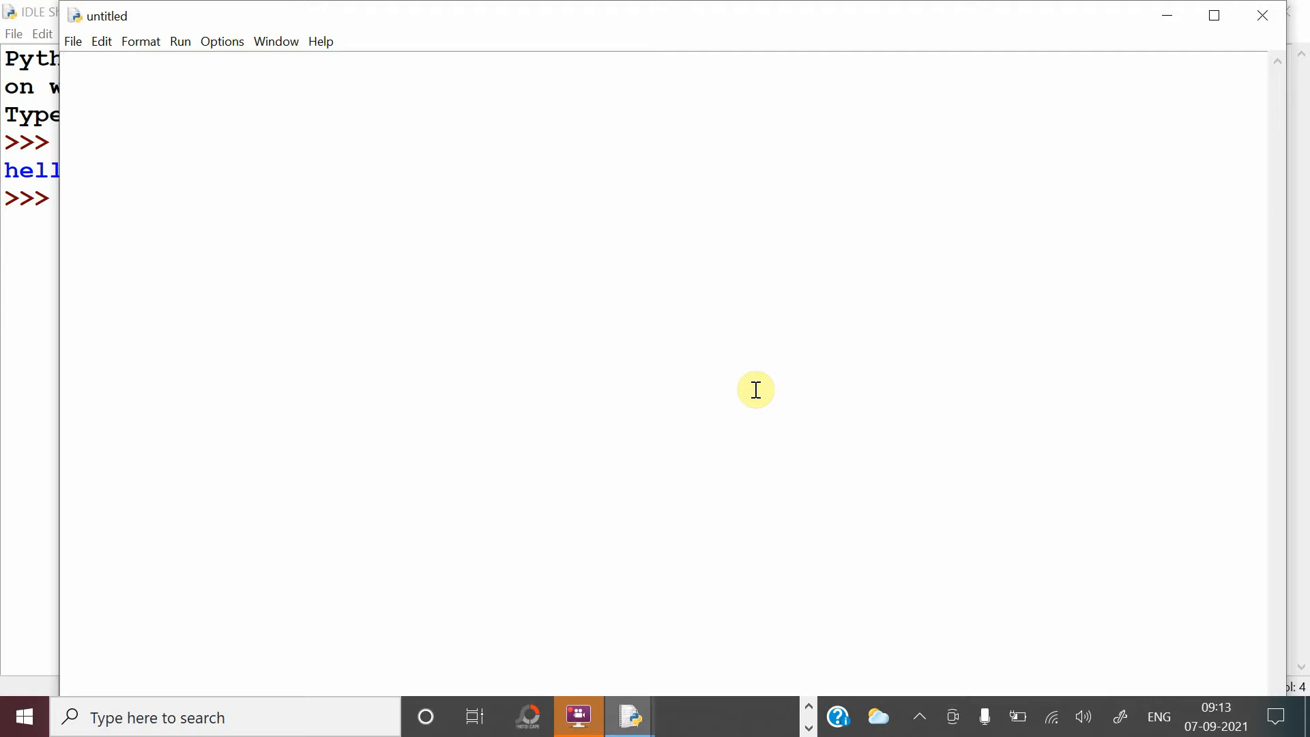
pyautogui.write('print("')
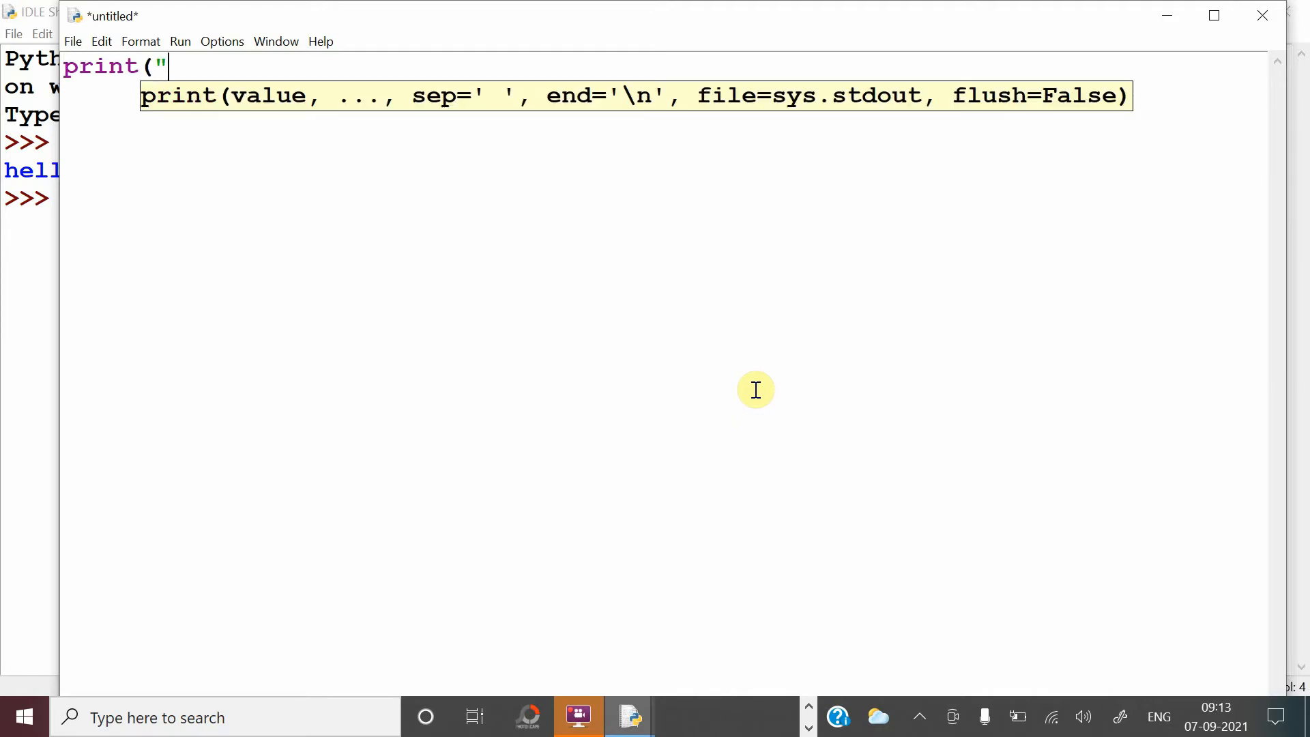
pyautogui.write('hello")')
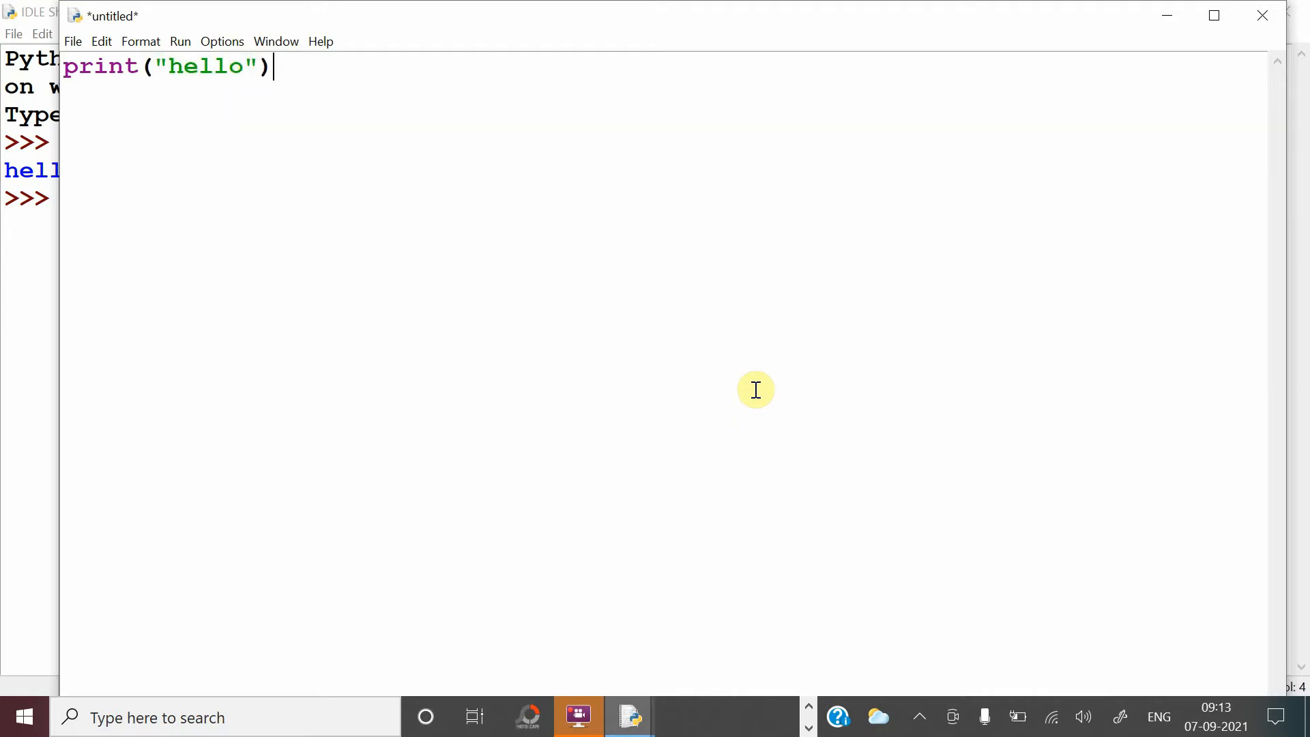
# Duplicate the print("hello") line until the script has five such lines, ending with a new empty line.
pyautogui.hotkey('ctrl', 'a')
pyautogui.hotkey('ctrl', 'c')
pyautogui.press('End')
pyautogui.press('Return')
pyautogui.hotkey('ctrl', 'v')
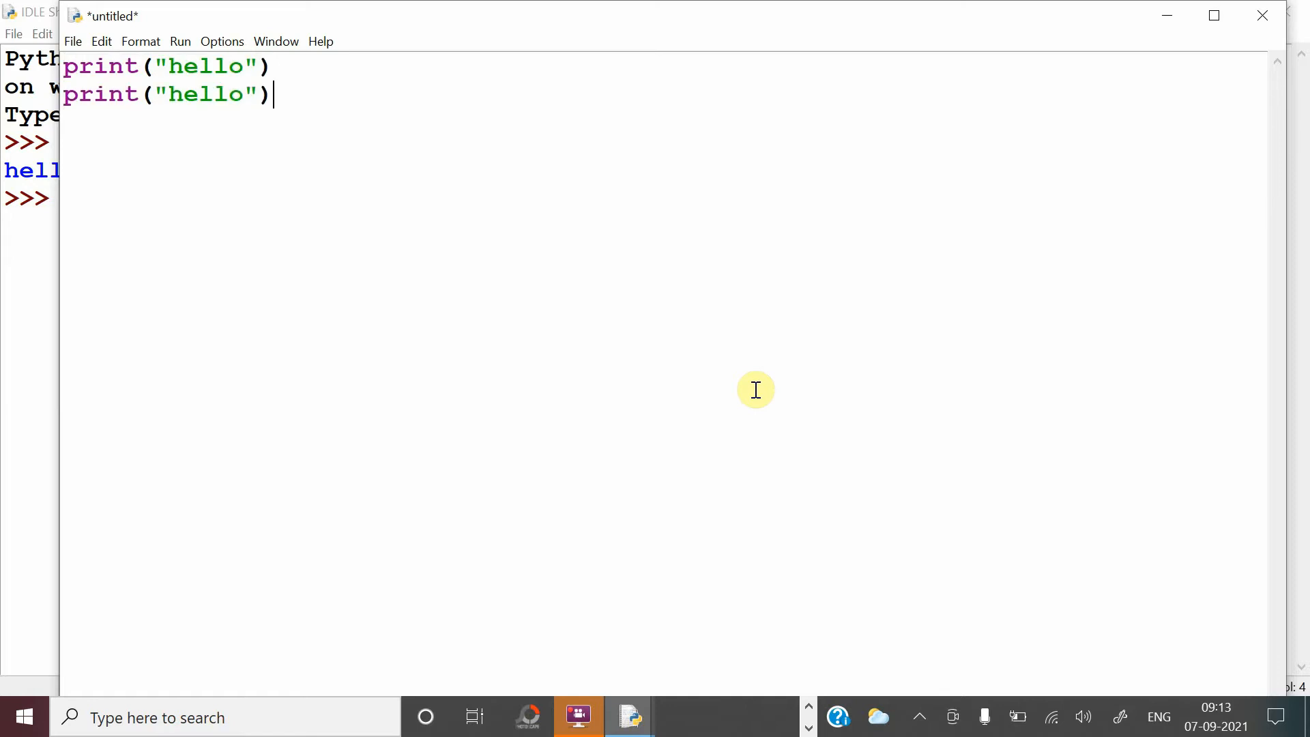
pyautogui.press('Return')
pyautogui.hotkey('ctrl', 'v')
pyautogui.press('Return')
pyautogui.hotkey('ctrl', 'v')
pyautogui.press('Return')
pyautogui.hotkey('ctrl', 'v')
pyautogui.press('Return')
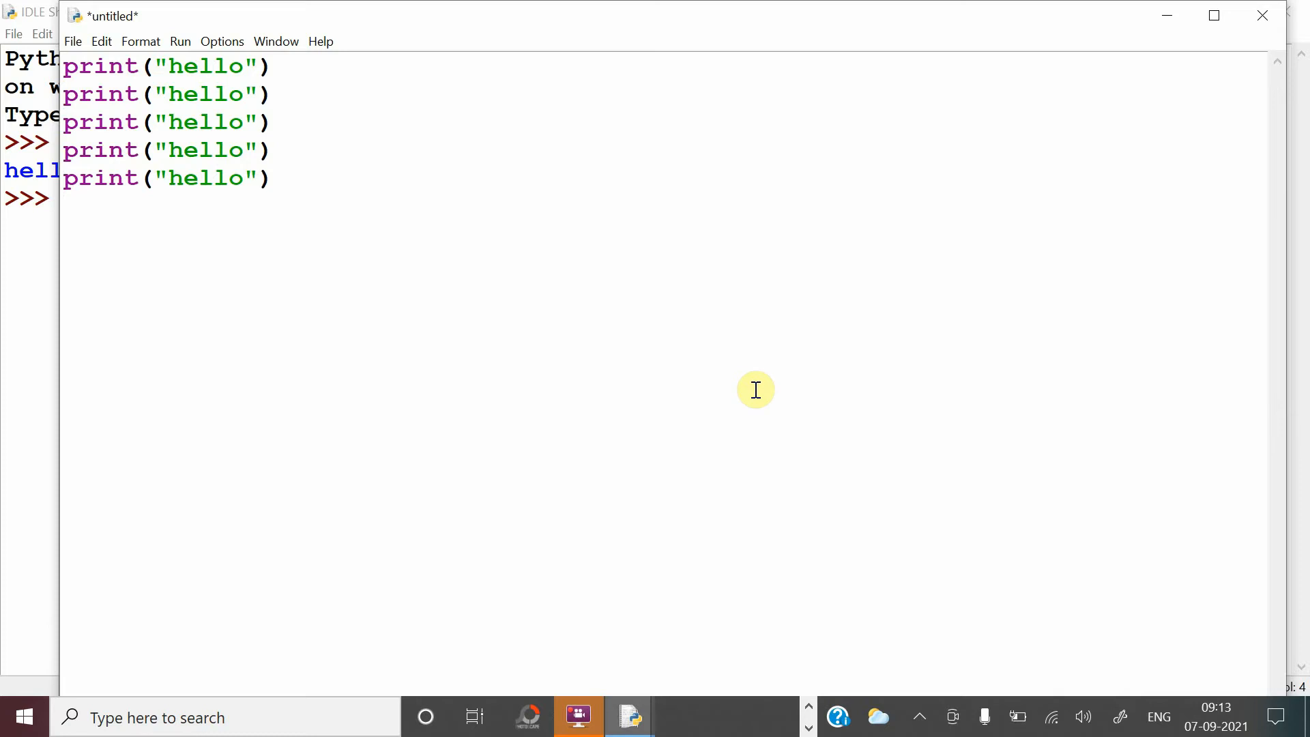
# Save the script to the Desktop as a Python file named testing2 and run the module.
pyautogui.hotkey('ctrl', 's')
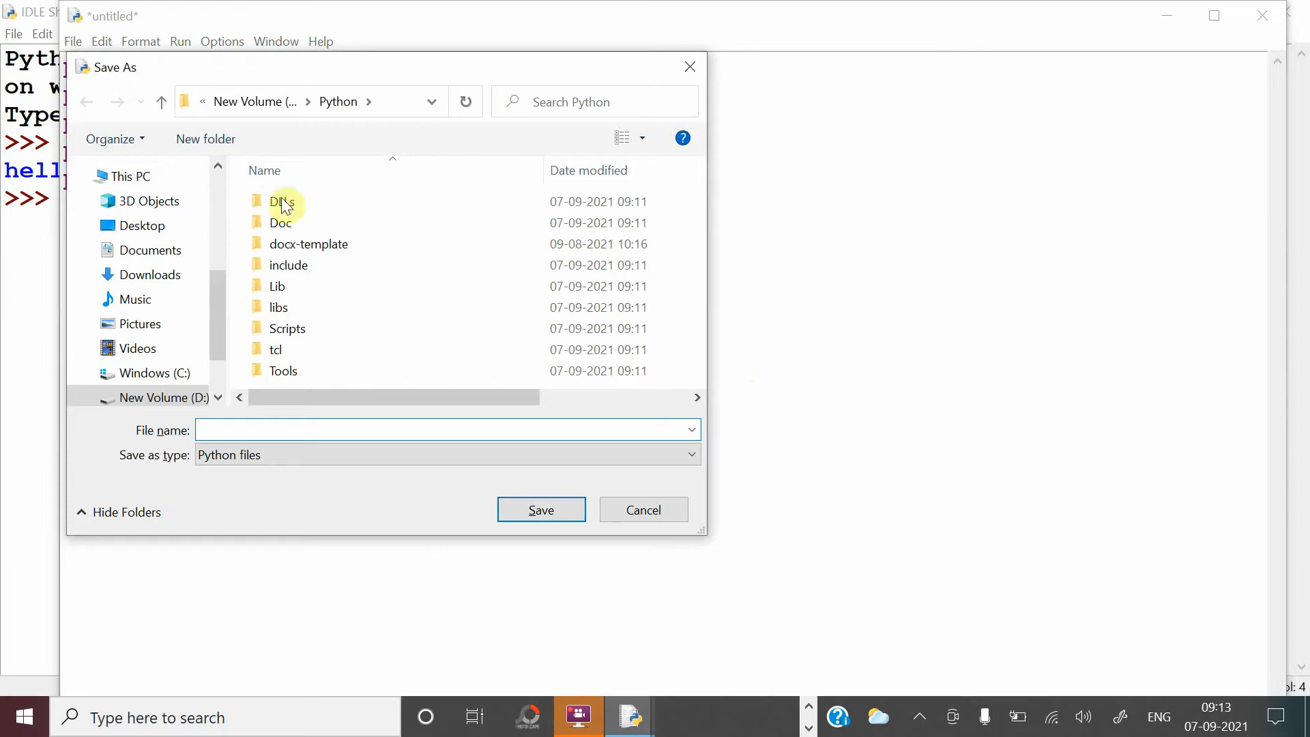
pyautogui.click(150, 225)
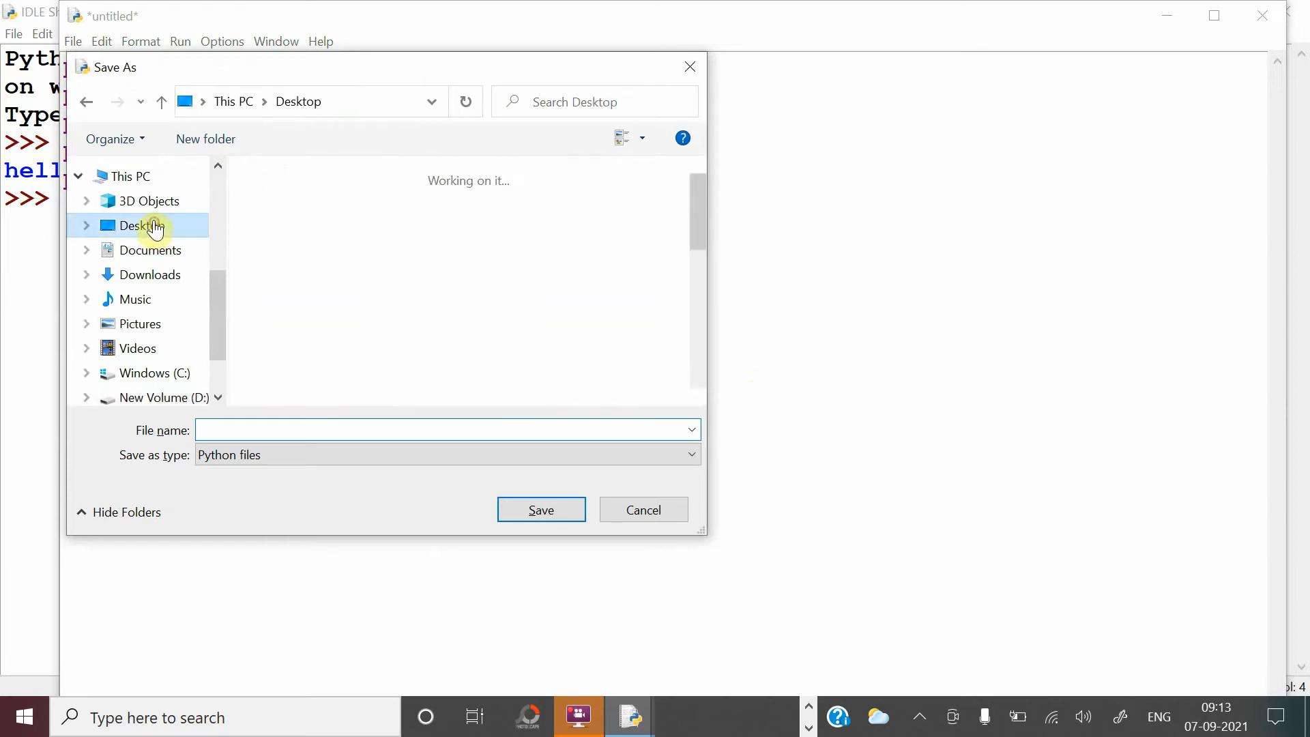
pyautogui.click(256, 430)
pyautogui.write('testing')
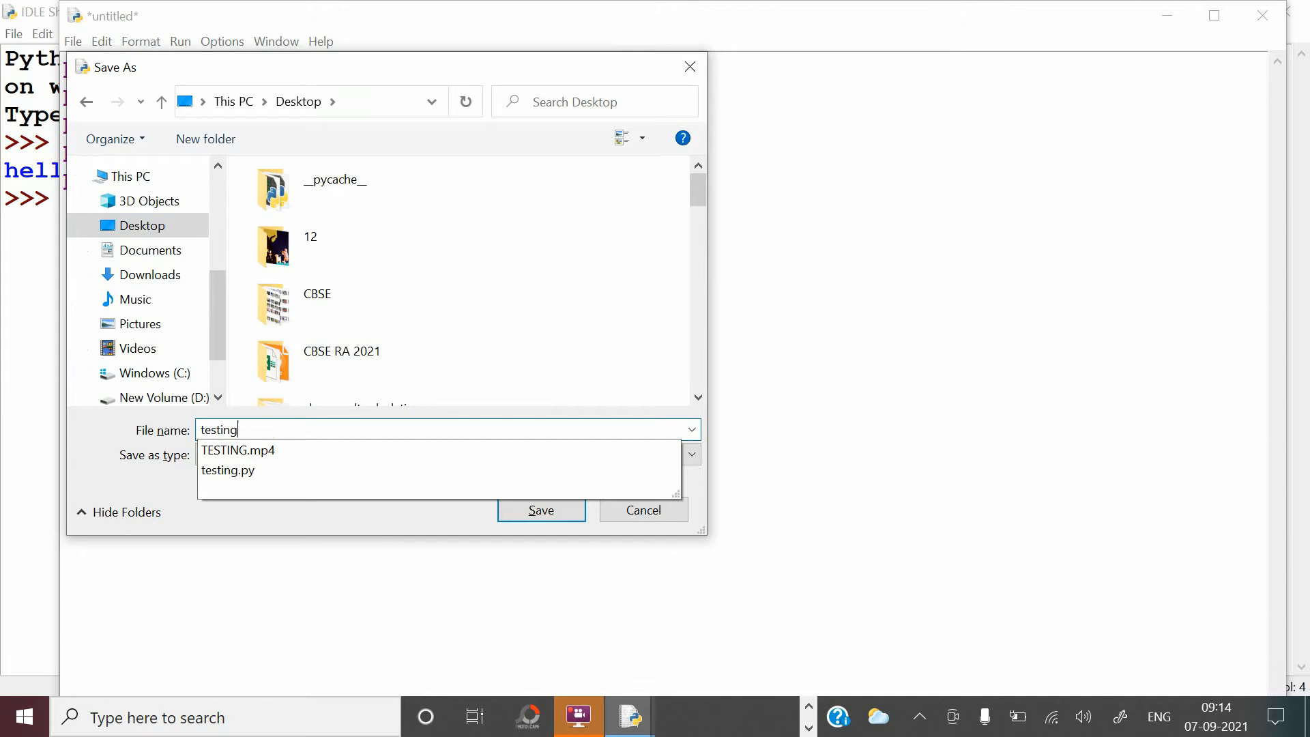
pyautogui.click(257, 430)
pyautogui.write('2.py')
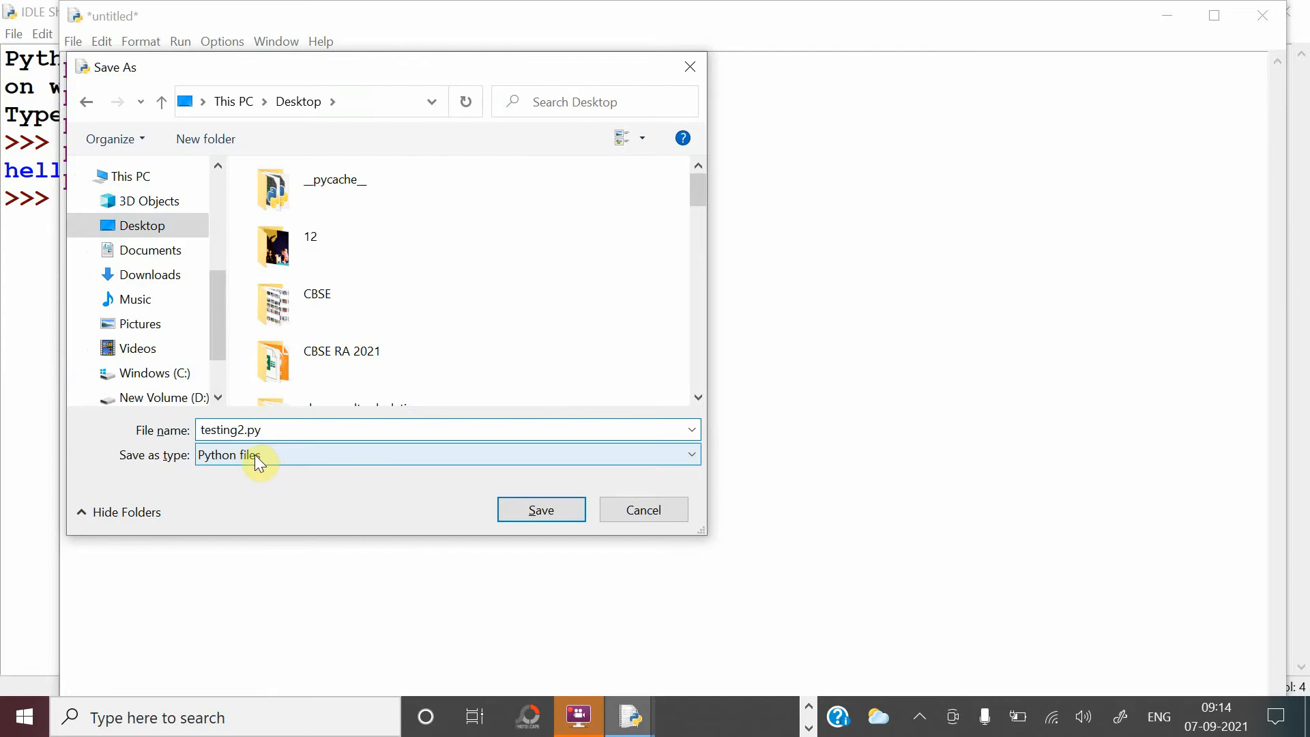
pyautogui.press('BackSpace')
pyautogui.press('BackSpace')
pyautogui.press('BackSpace')
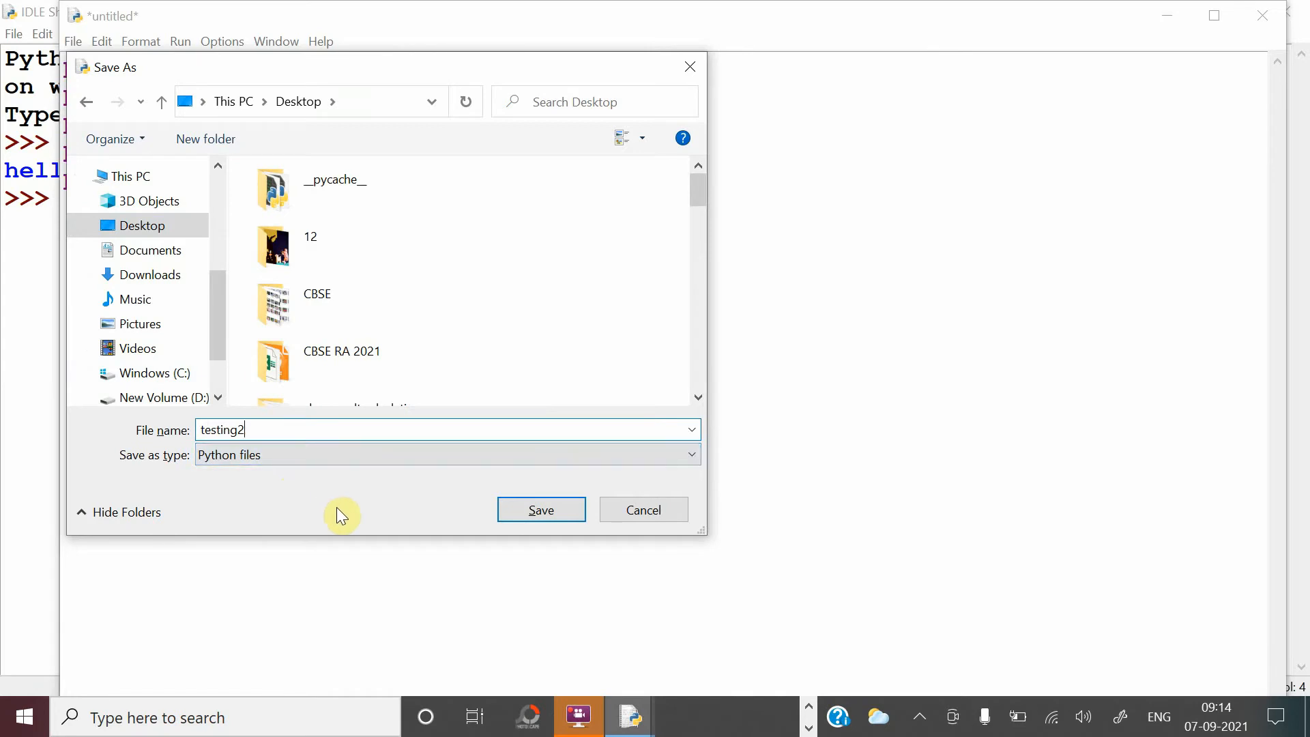
pyautogui.click(520, 514)
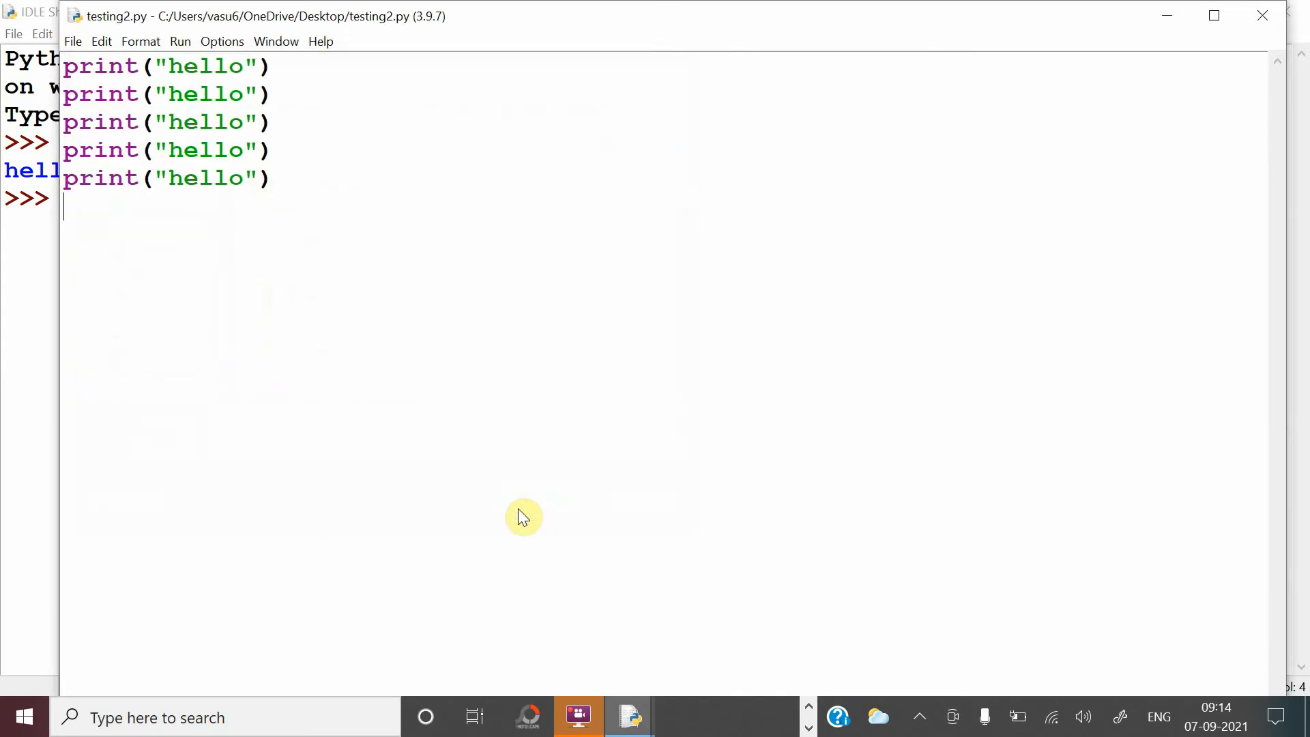
pyautogui.click(181, 45)
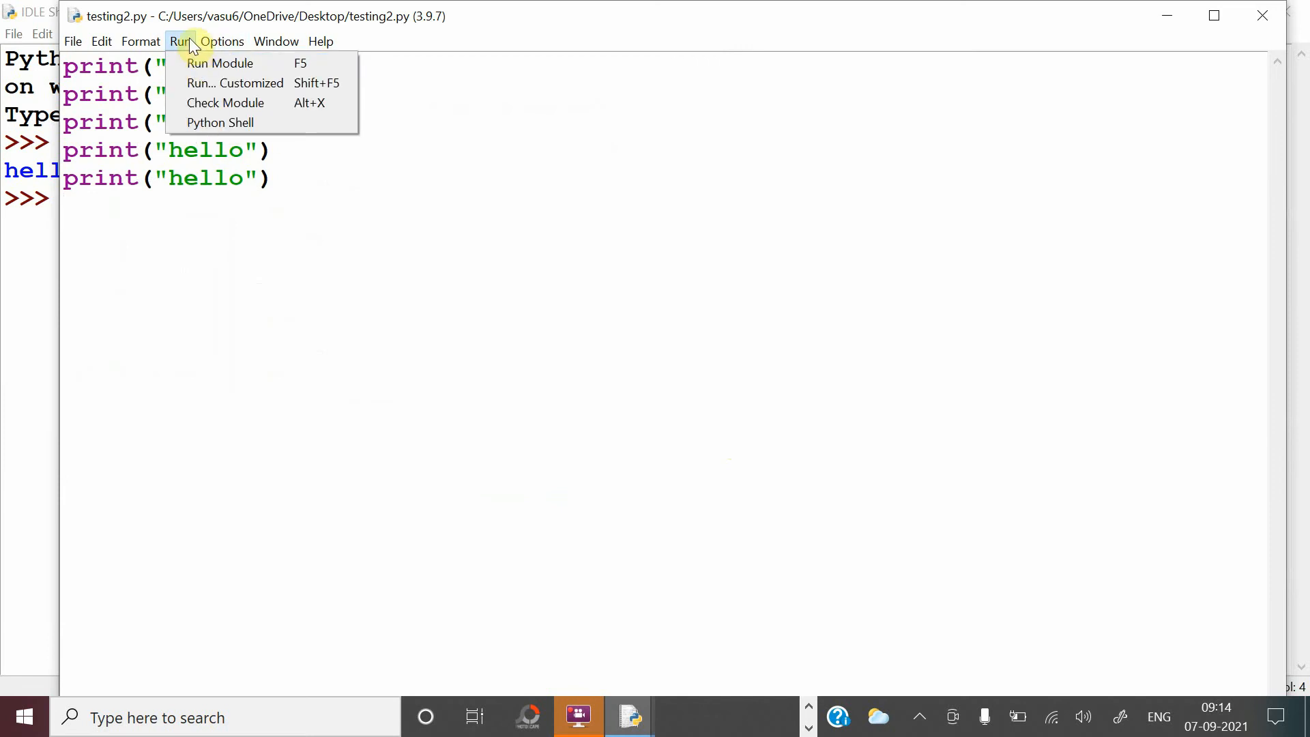
pyautogui.click(262, 67)
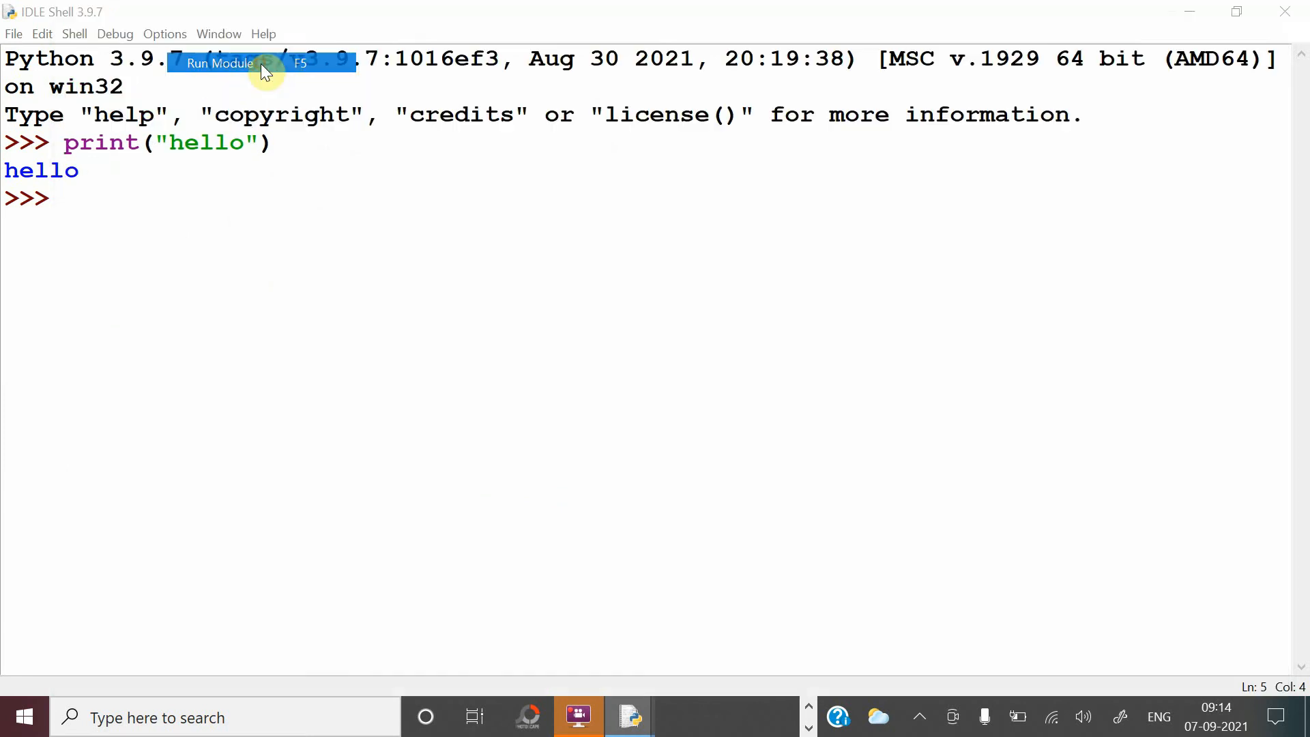